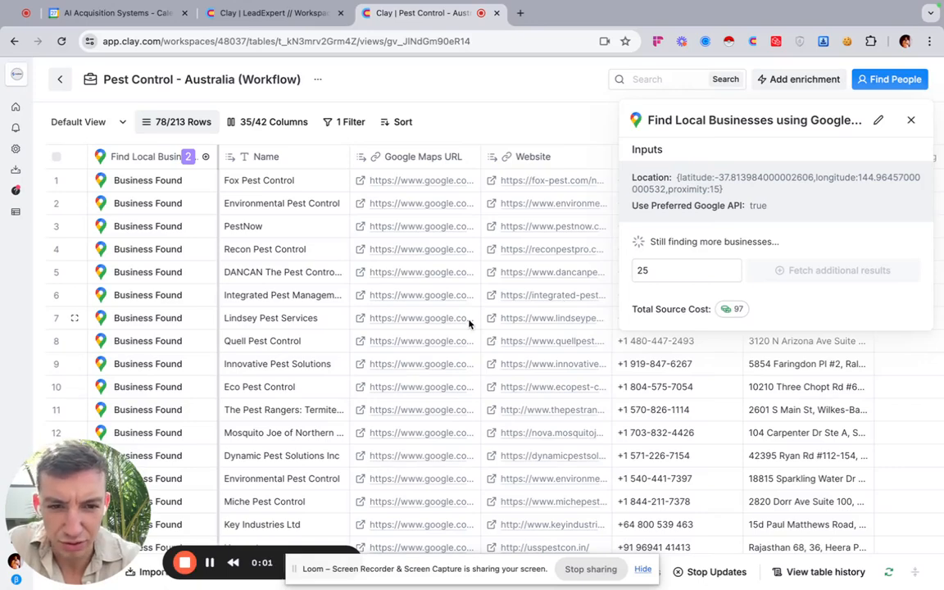
scroll(469, 323, right, 2)
scroll(469, 322, left, 2)
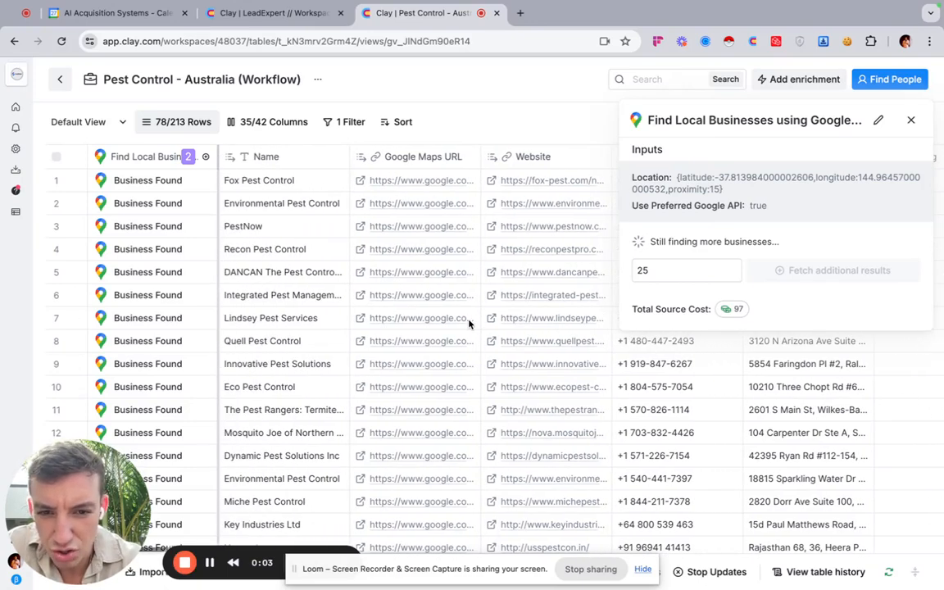
scroll(469, 323, right, 3)
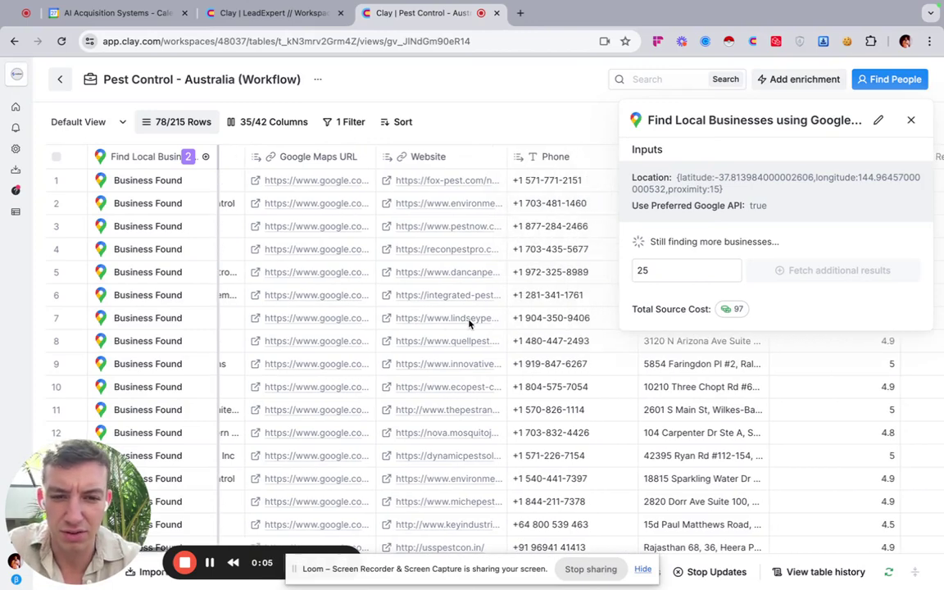
scroll(468, 323, left, 3)
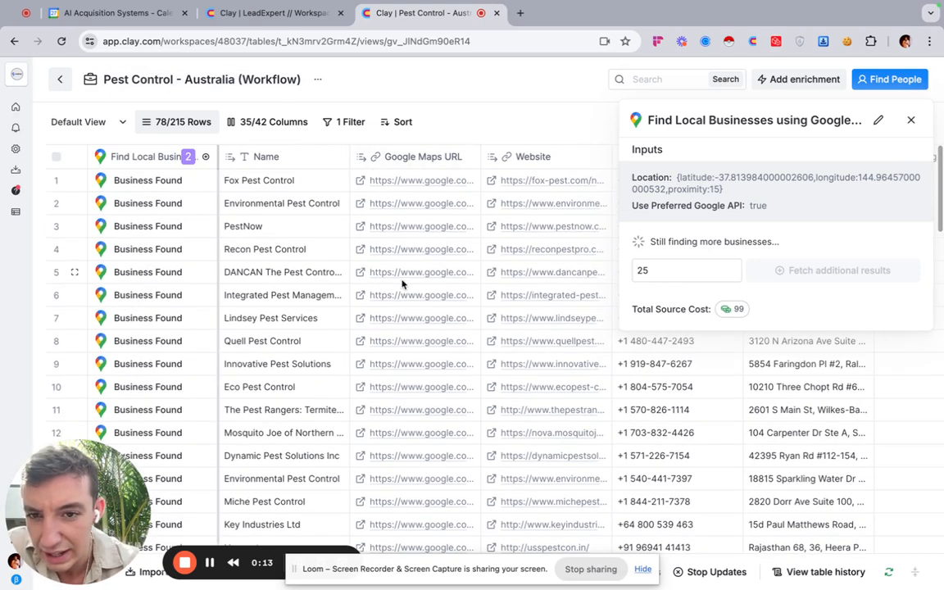
mouse_move(325, 271)
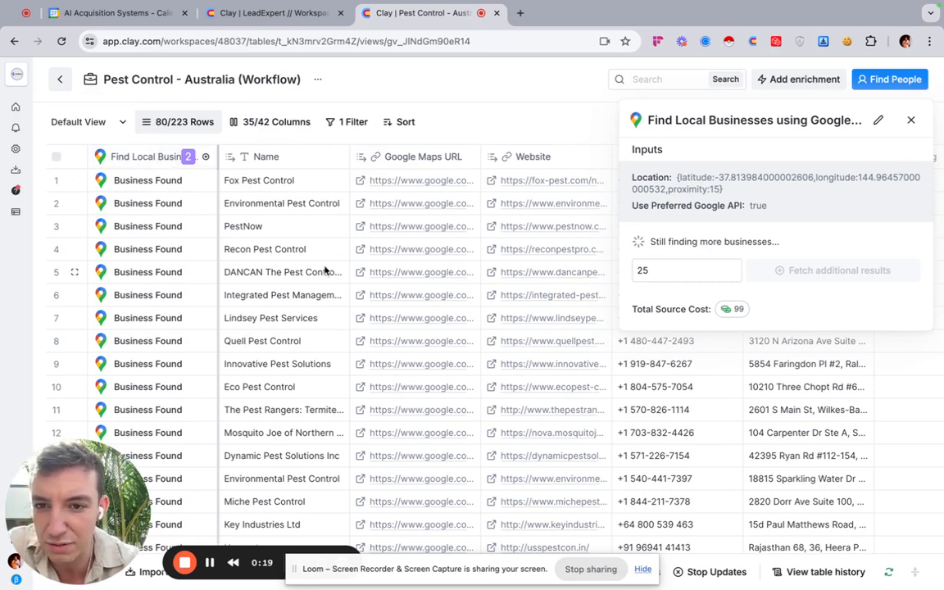
scroll(325, 271, right, 1)
scroll(366, 277, right, 2)
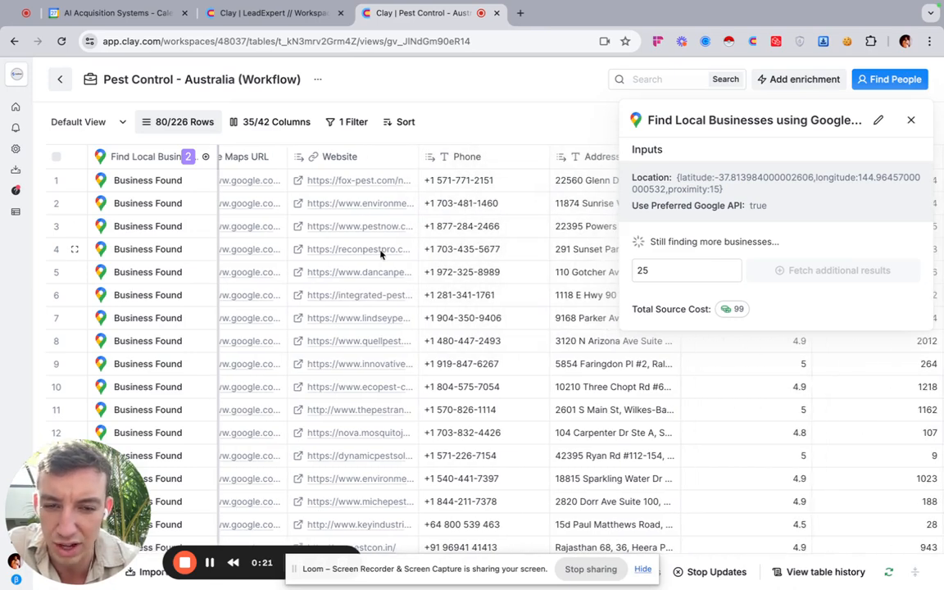
scroll(380, 254, right, 2)
scroll(377, 279, right, 3)
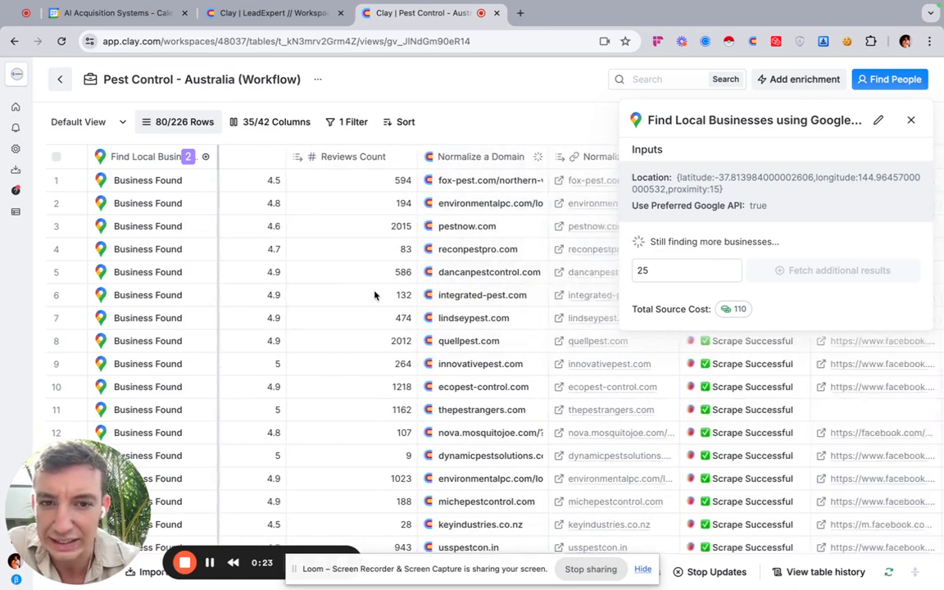
scroll(374, 295, right, 2)
scroll(376, 282, right, 1)
scroll(377, 274, right, 2)
scroll(379, 262, right, 1)
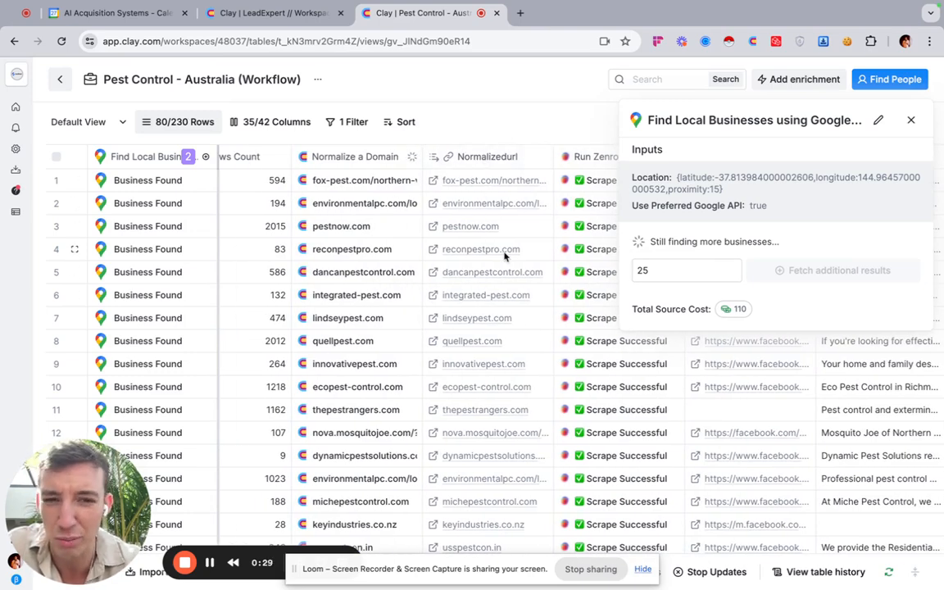
scroll(505, 256, right, 2)
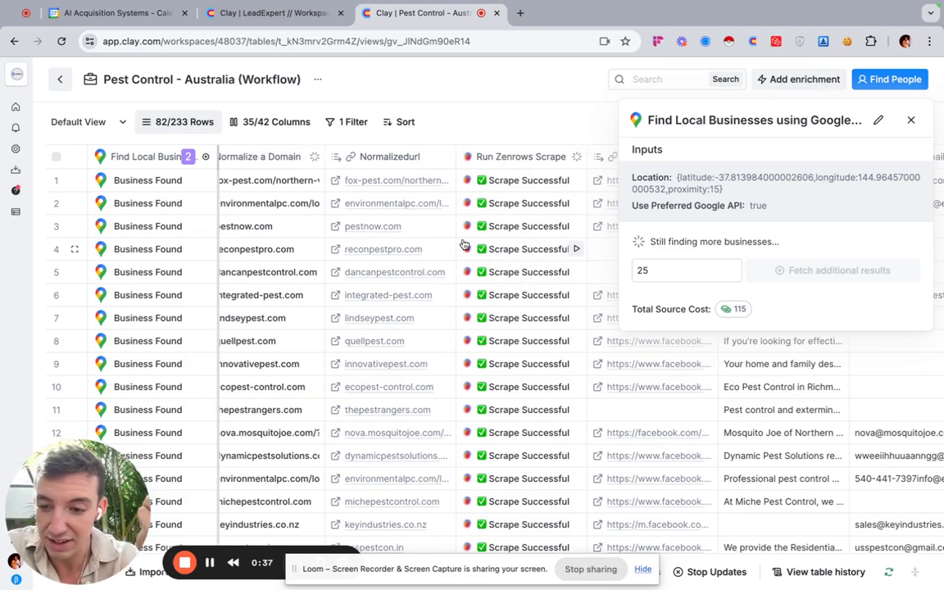
scroll(465, 244, right, 2)
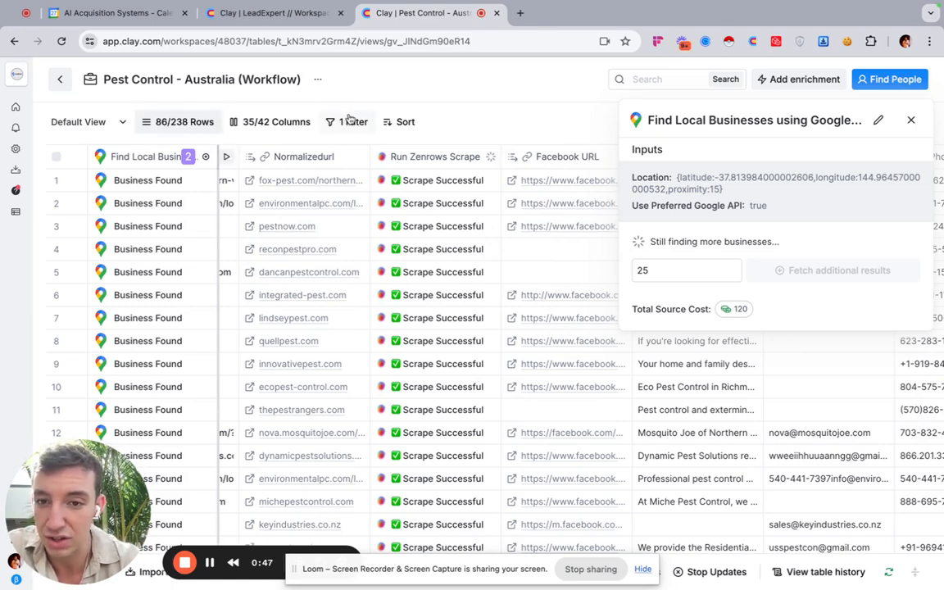
Review the valid-email filter rule and read the website emails in rows 2 and 12-14
click(351, 121)
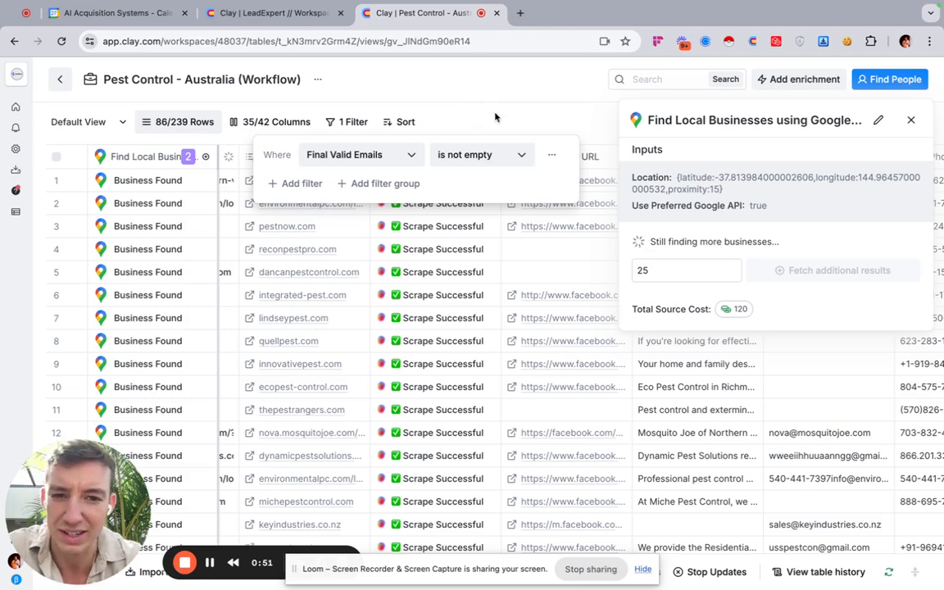
click(494, 117)
scroll(459, 293, right, 2)
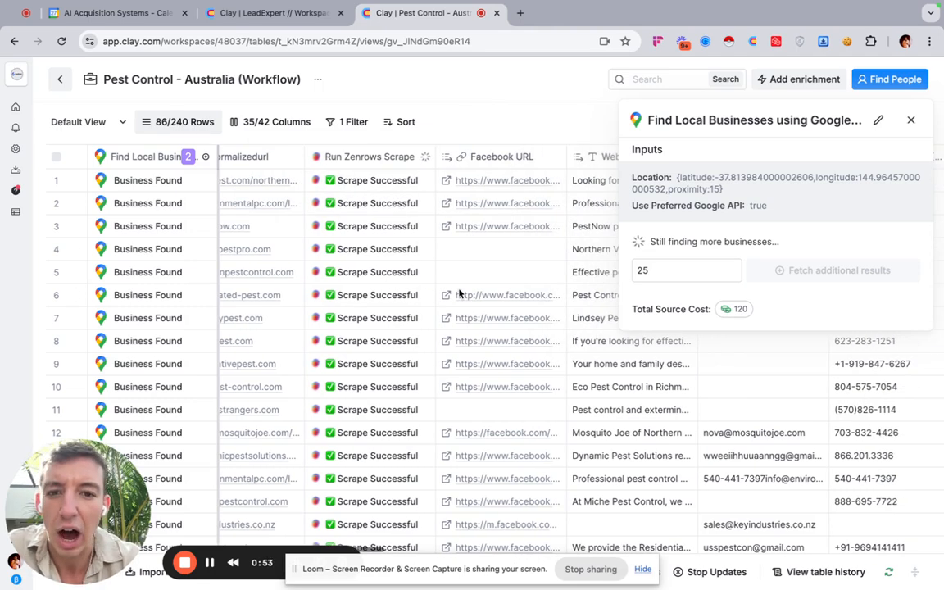
scroll(459, 293, right, 3)
scroll(459, 293, right, 2)
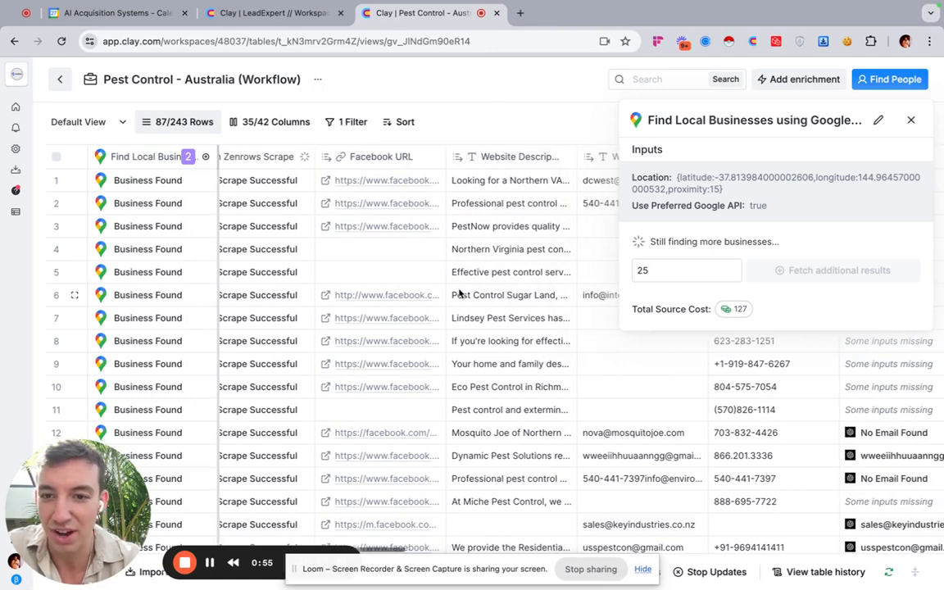
scroll(459, 293, left, 1)
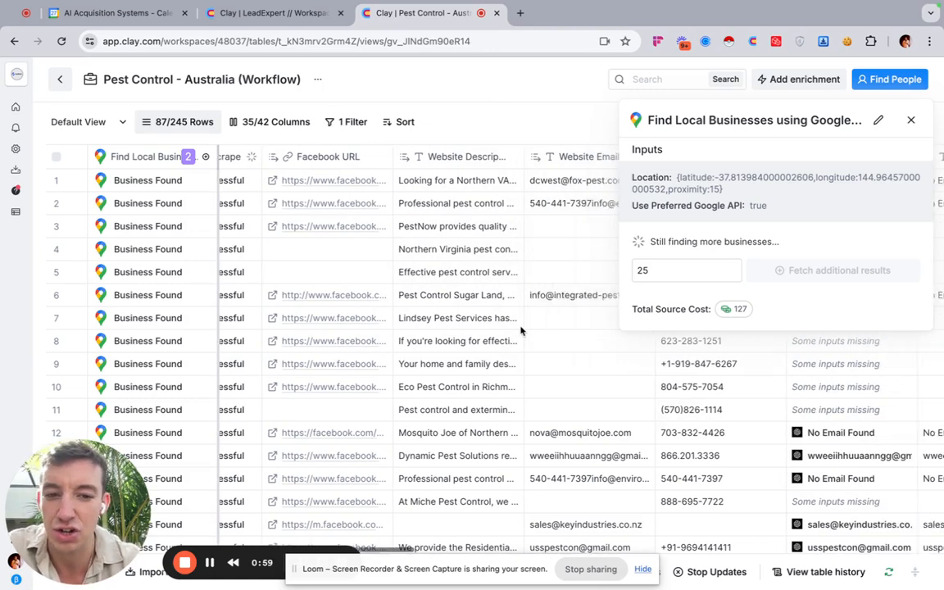
scroll(522, 330, right, 3)
scroll(522, 329, right, 3)
scroll(522, 330, right, 3)
scroll(522, 329, right, 1)
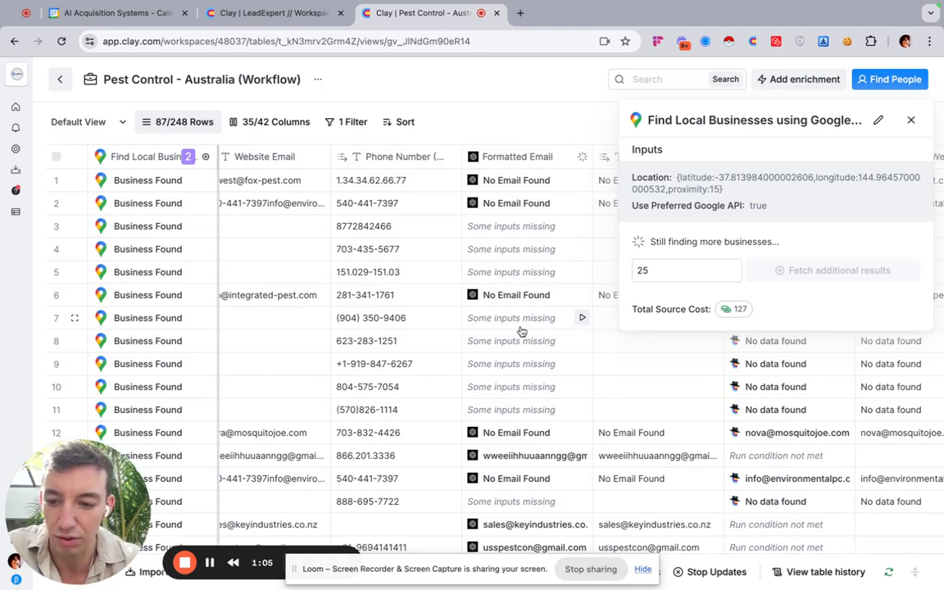
scroll(522, 329, right, 3)
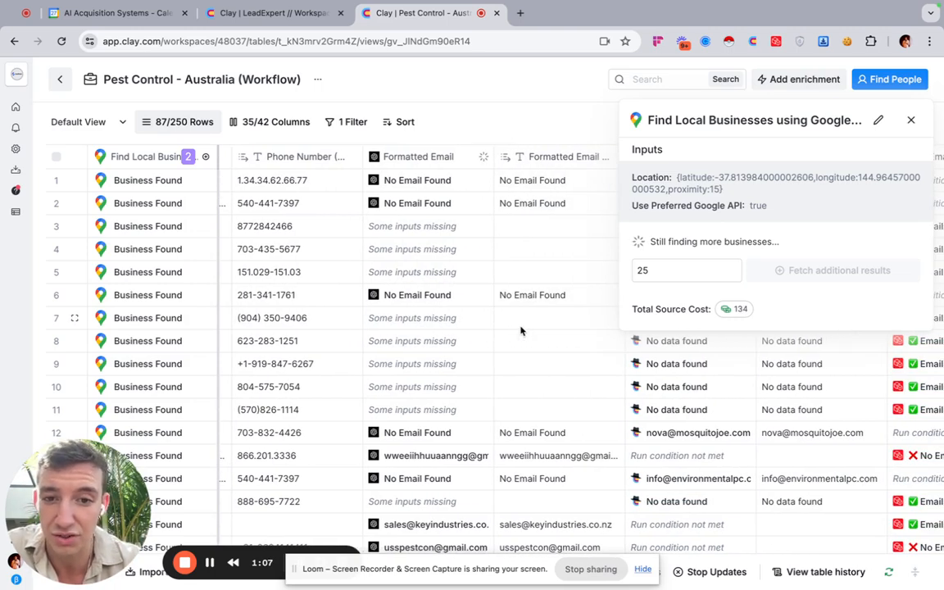
scroll(522, 330, left, 5)
scroll(522, 329, left, 3)
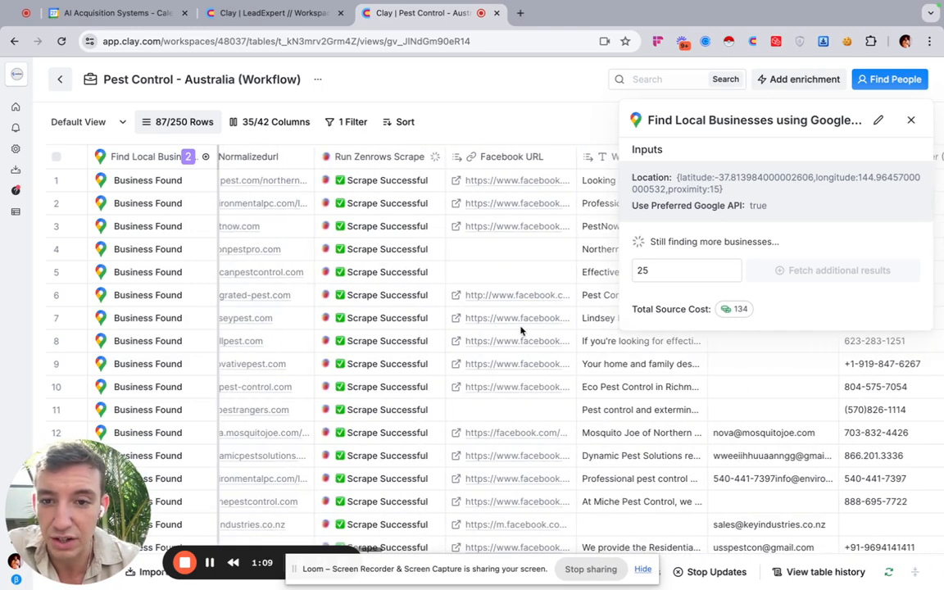
scroll(522, 330, left, 2)
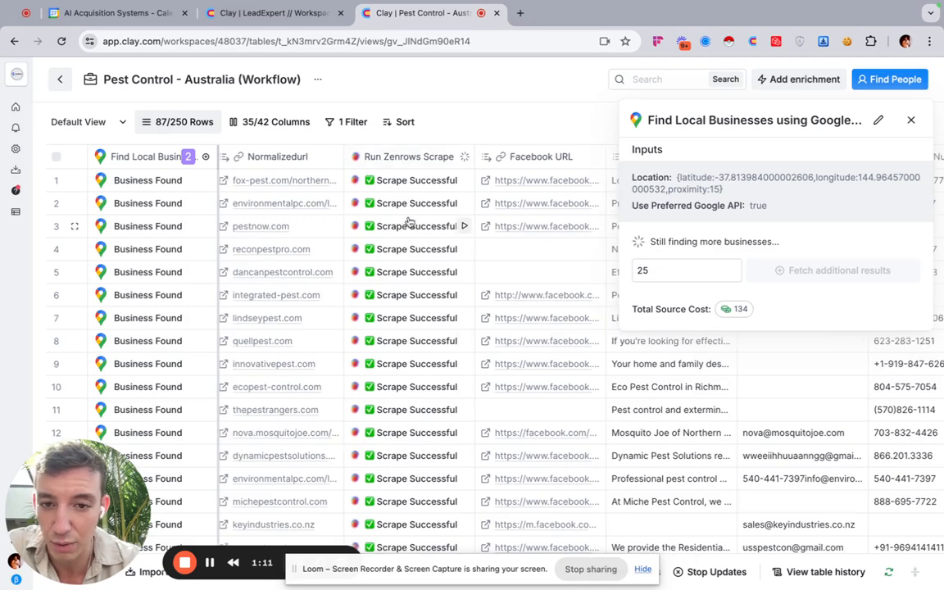
scroll(407, 328, right, 2)
scroll(402, 229, right, 3)
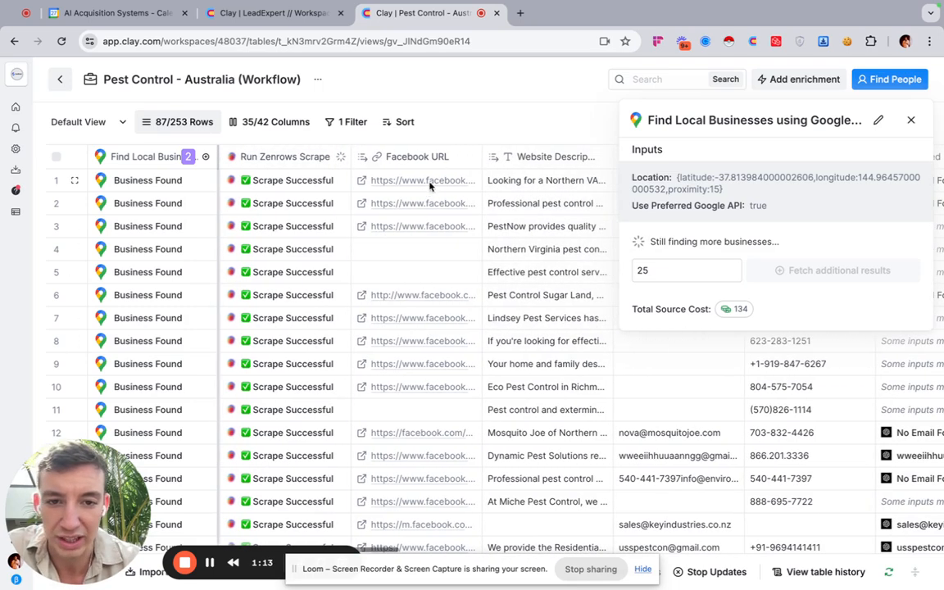
scroll(467, 225, right, 5)
scroll(468, 226, left, 3)
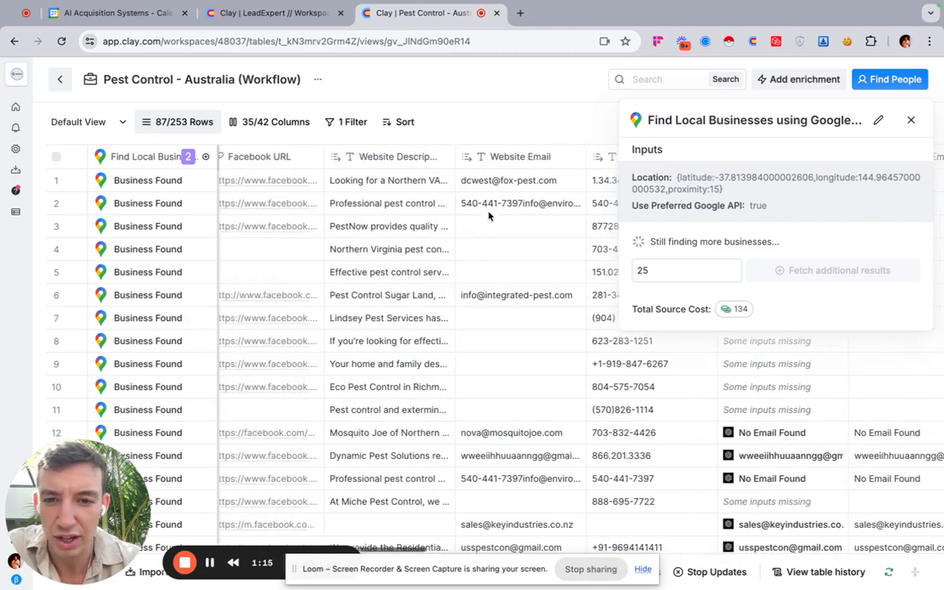
scroll(430, 209, left, 2)
scroll(508, 229, right, 1)
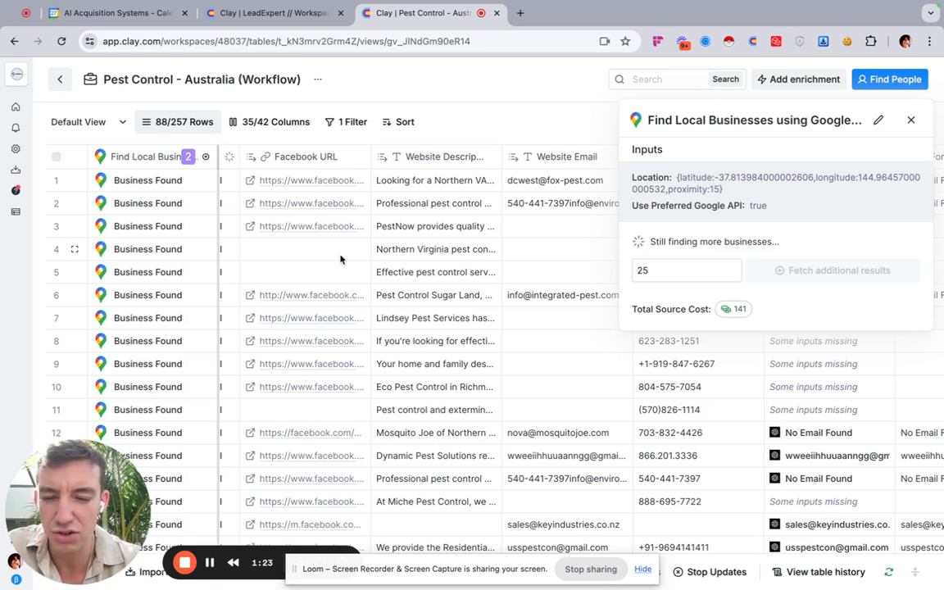
scroll(418, 280, right, 1)
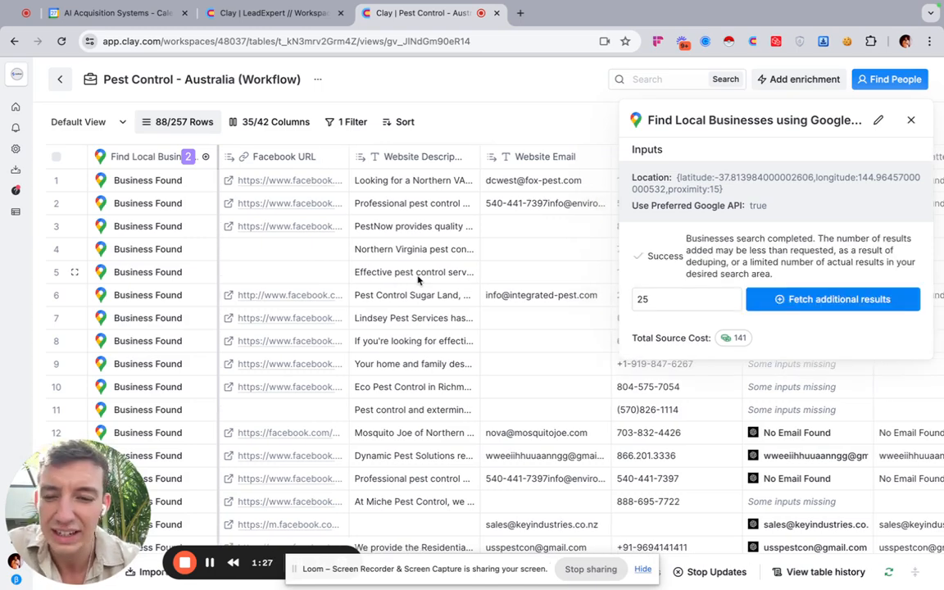
scroll(433, 308, right, 3)
scroll(433, 308, right, 3)
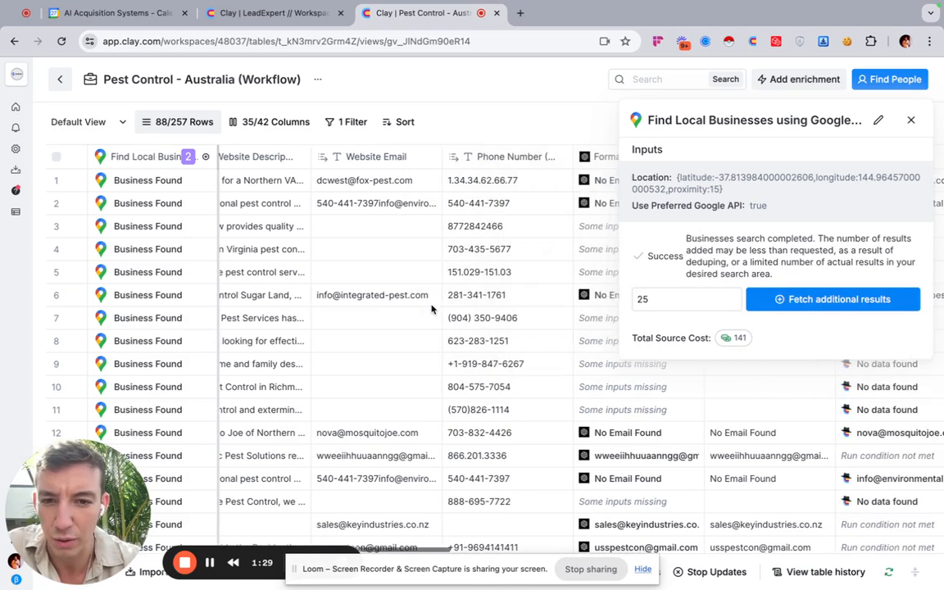
scroll(433, 308, right, 2)
scroll(418, 221, left, 4)
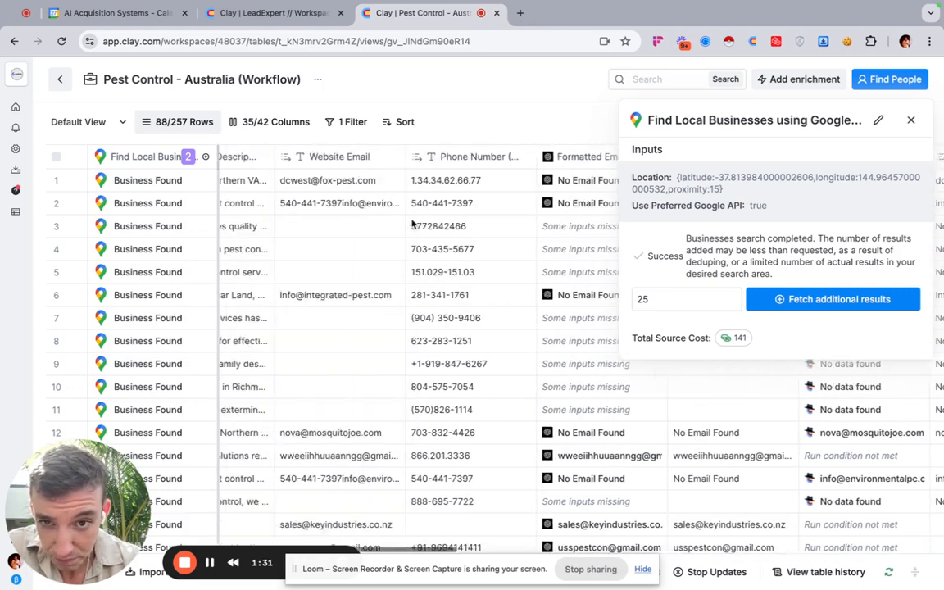
scroll(418, 213, left, 2)
scroll(409, 204, left, 2)
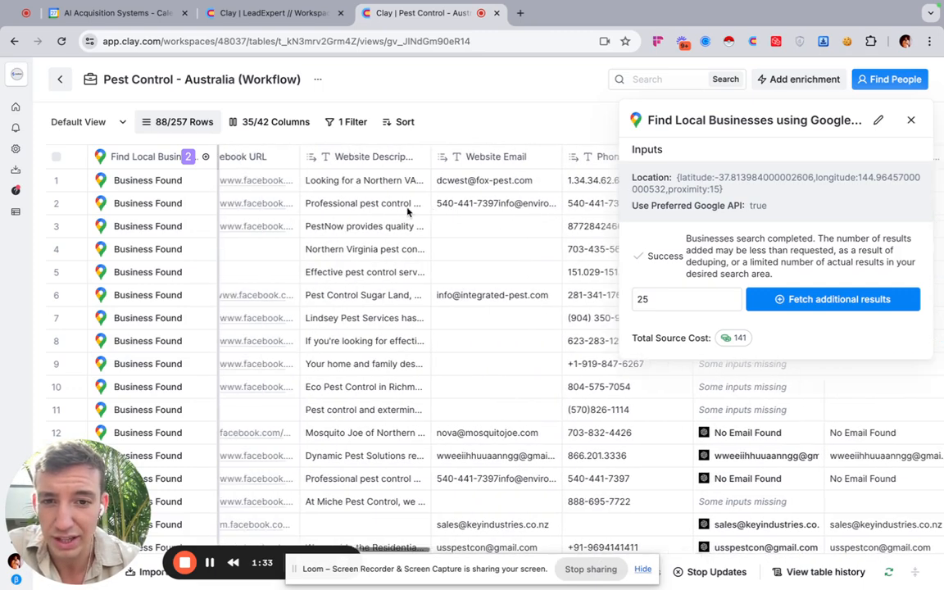
scroll(500, 189, right, 1)
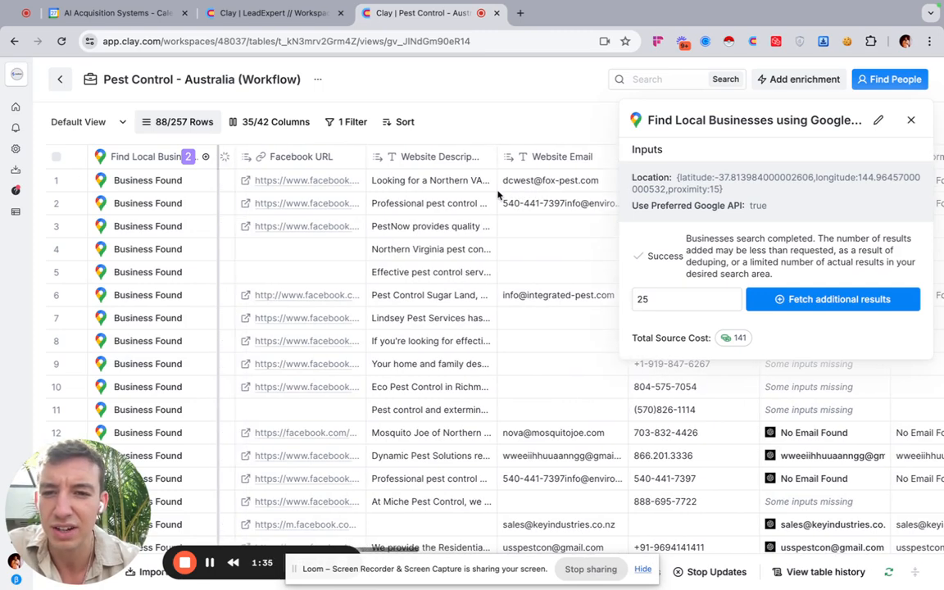
scroll(497, 194, right, 1)
scroll(442, 205, right, 1)
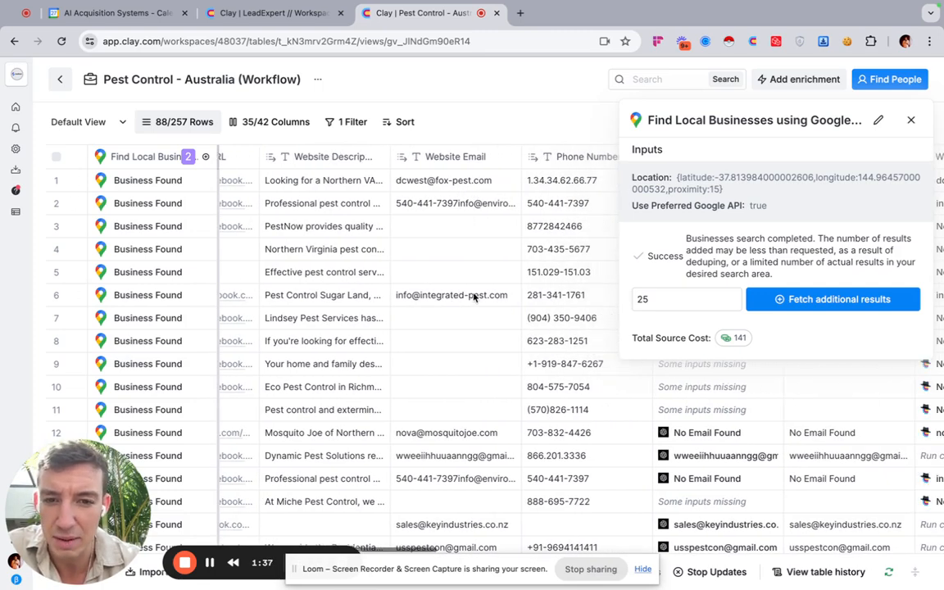
scroll(441, 210, right, 1)
scroll(390, 184, right, 1)
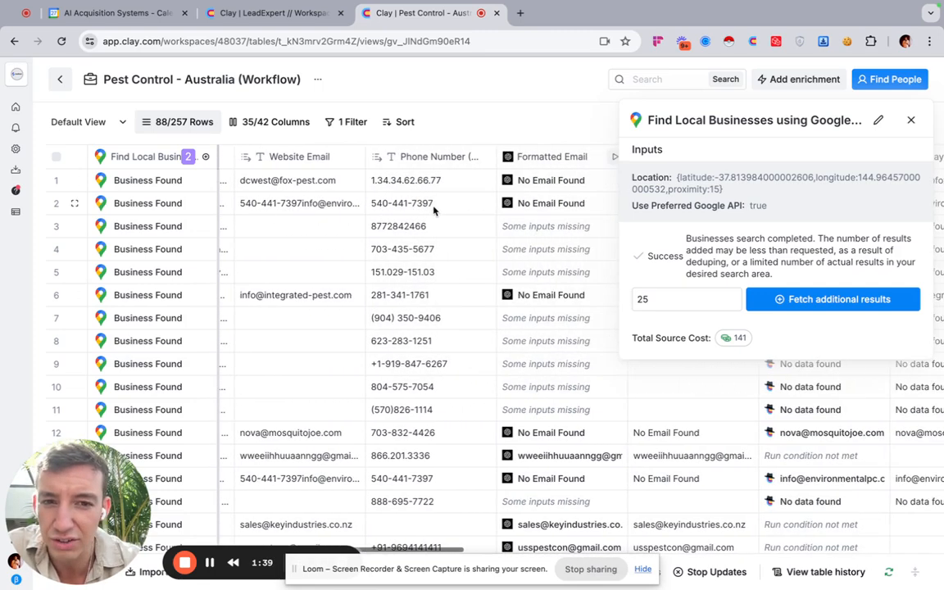
scroll(352, 205, right, 1)
click(325, 204)
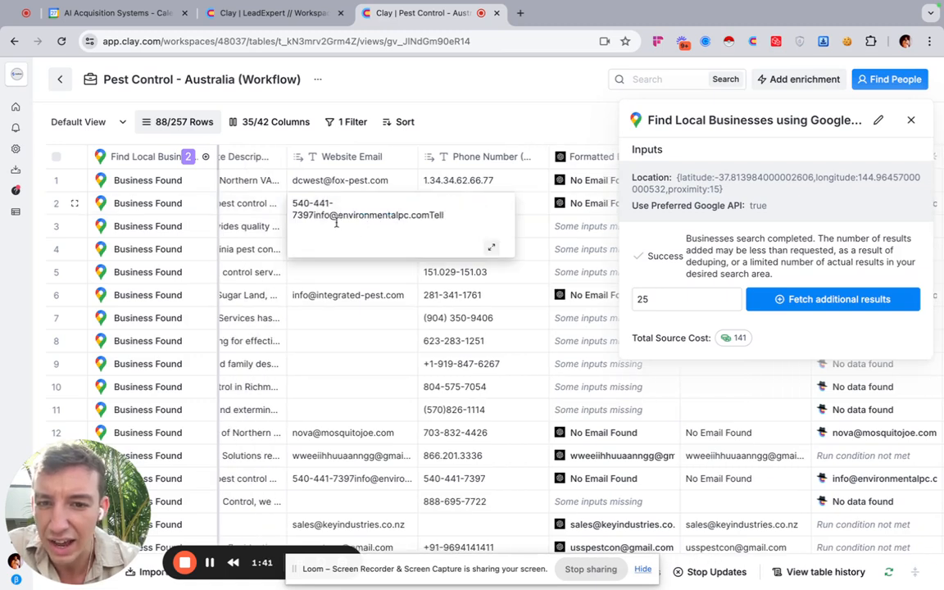
drag(446, 214, 292, 203)
click(295, 206)
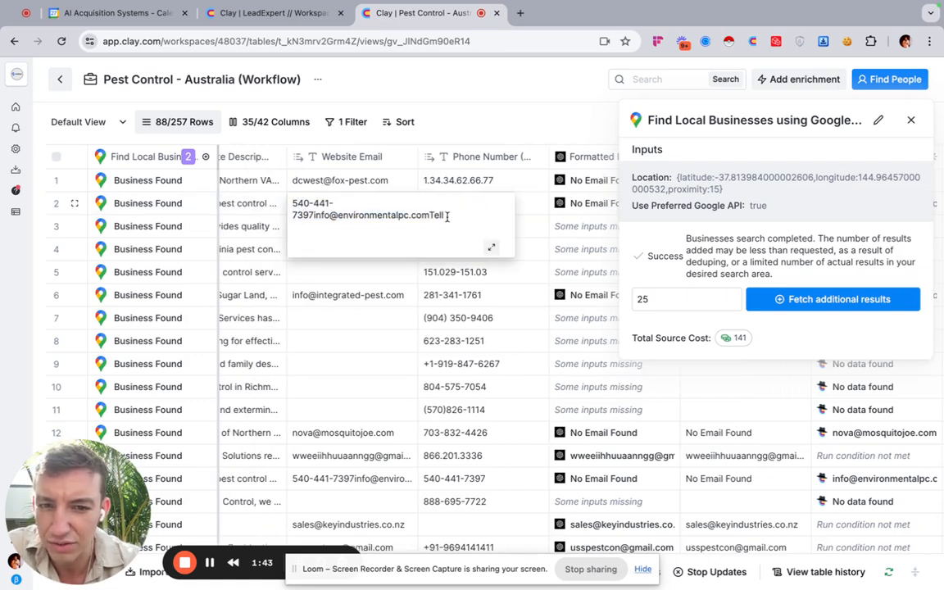
click(350, 455)
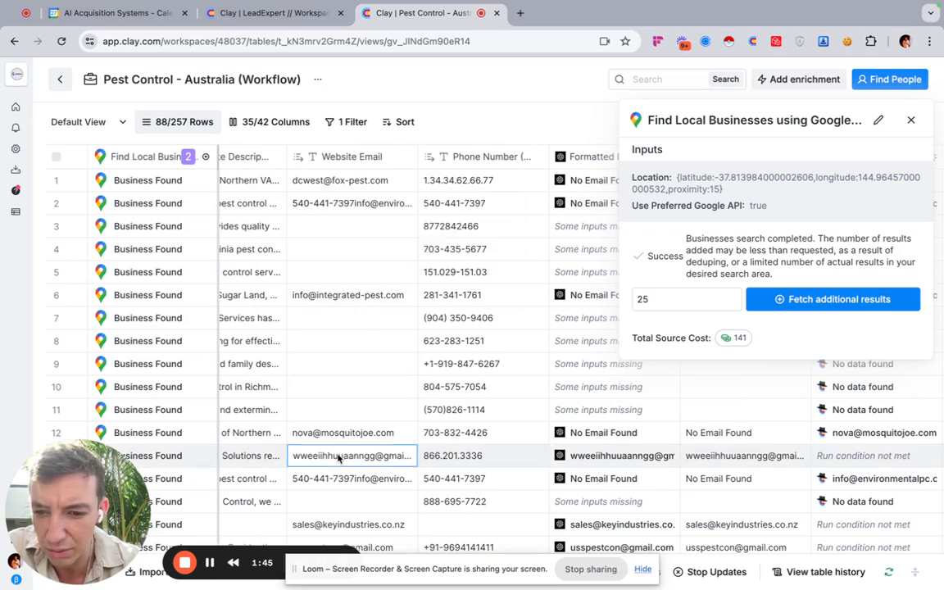
click(351, 480)
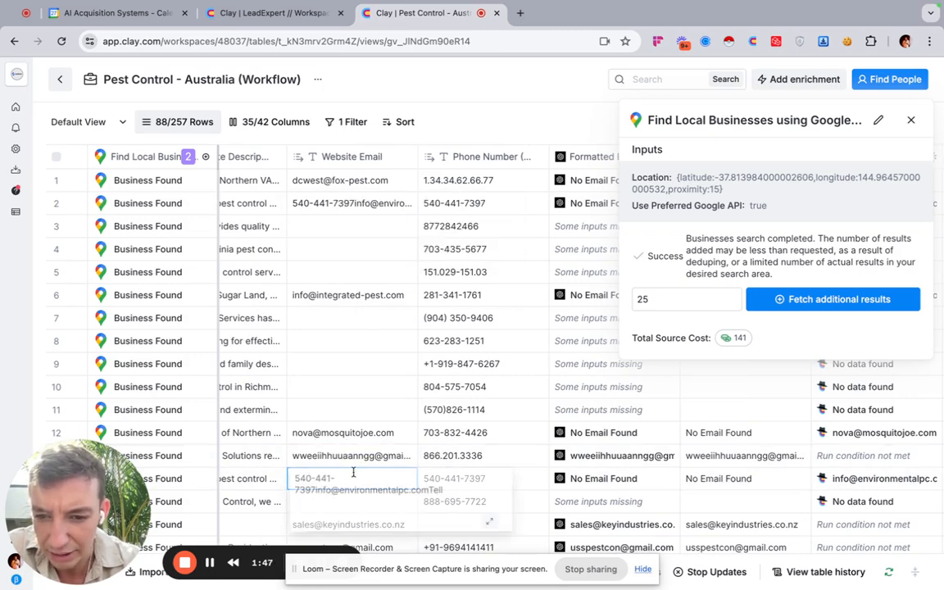
click(380, 431)
scroll(515, 358, right, 2)
scroll(514, 358, right, 2)
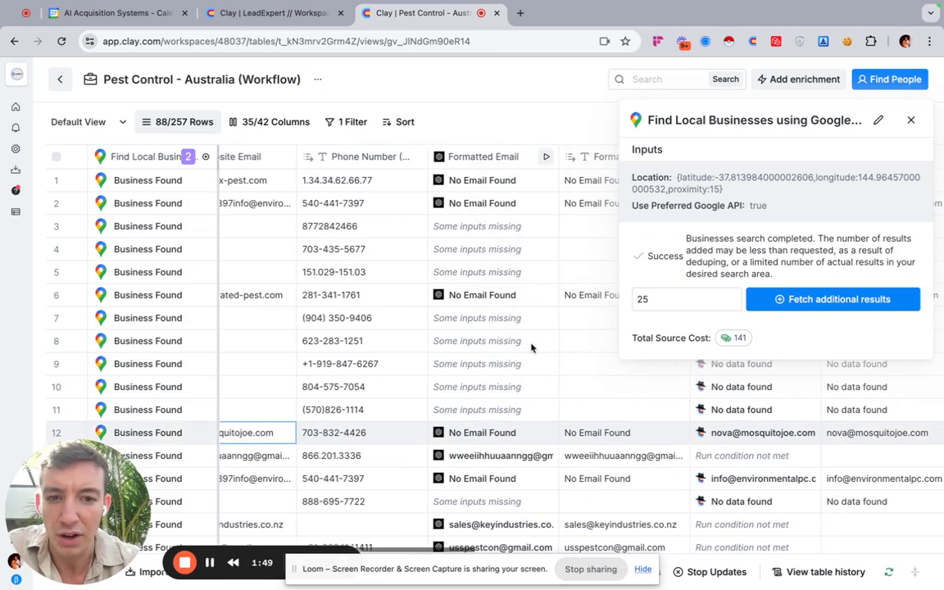
scroll(506, 313, right, 2)
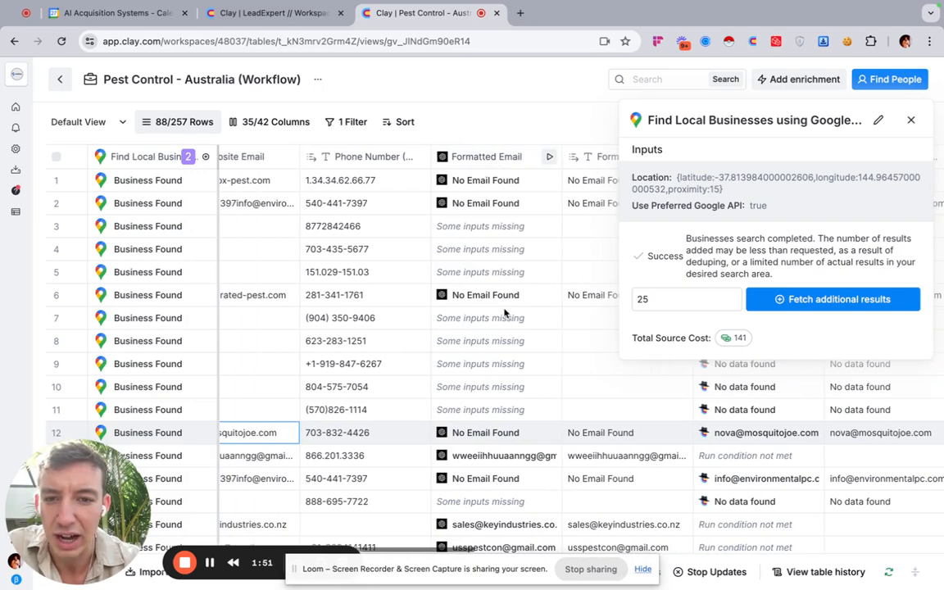
scroll(504, 313, left, 2)
scroll(491, 246, right, 4)
scroll(458, 213, left, 3)
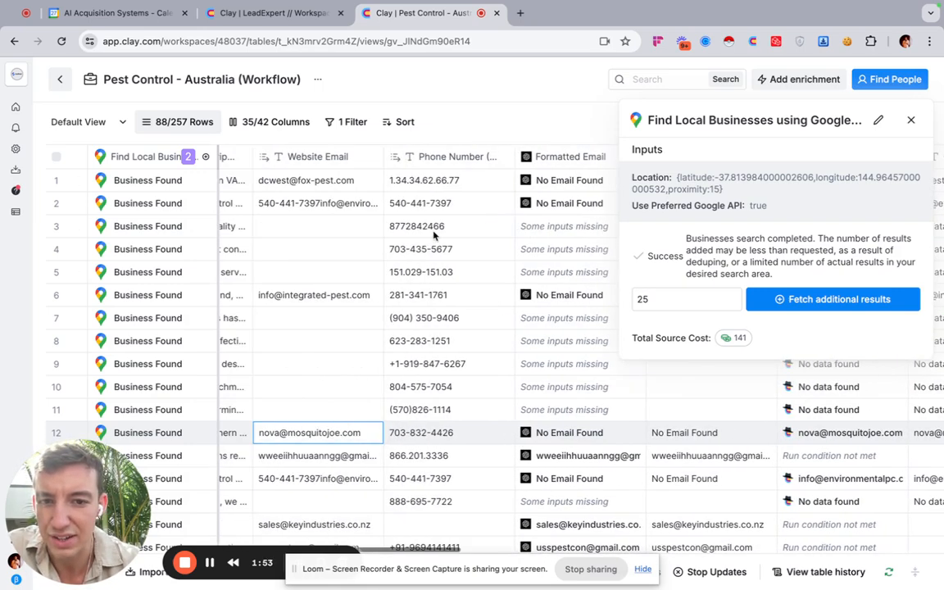
scroll(423, 239, left, 1)
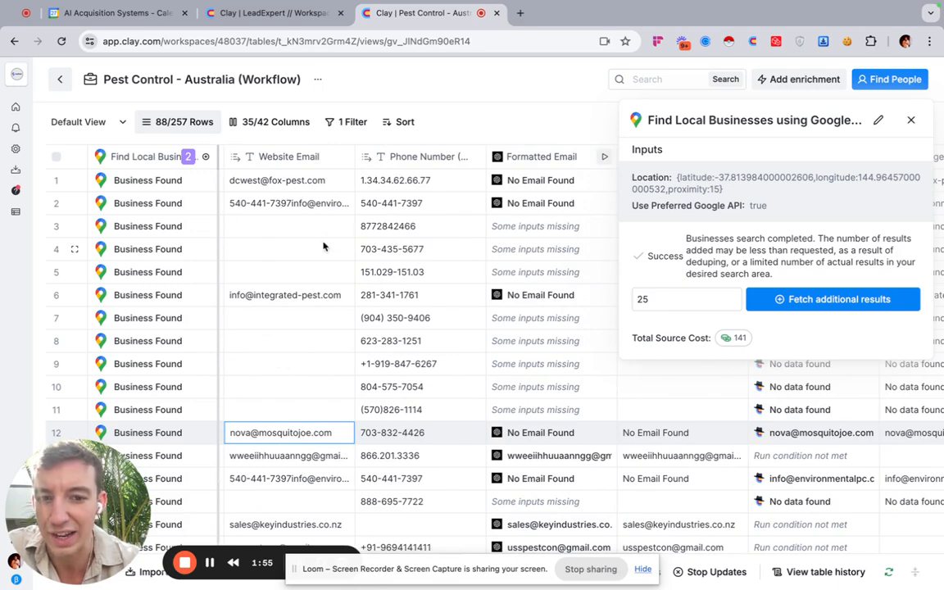
scroll(344, 232, right, 3)
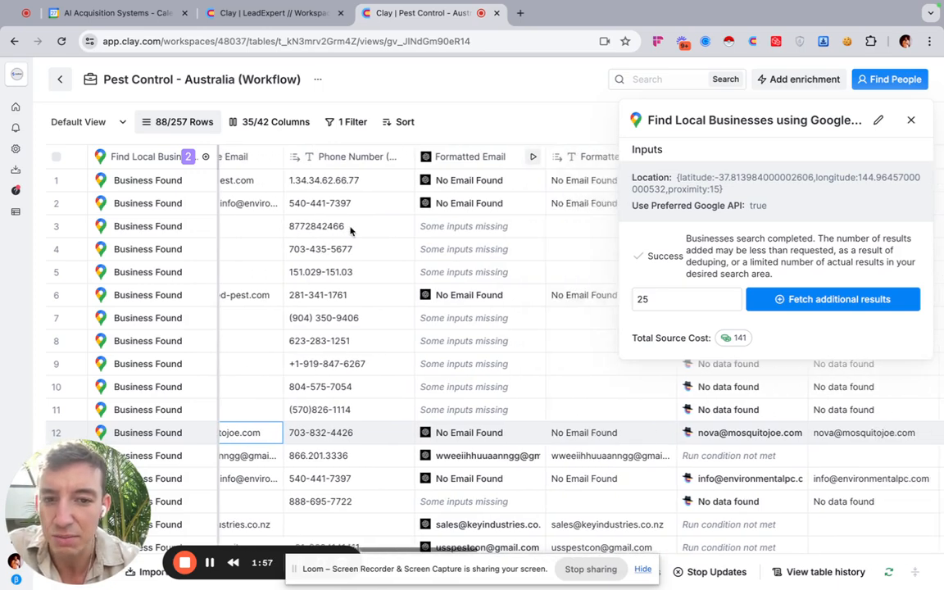
scroll(409, 221, right, 2)
scroll(464, 211, right, 3)
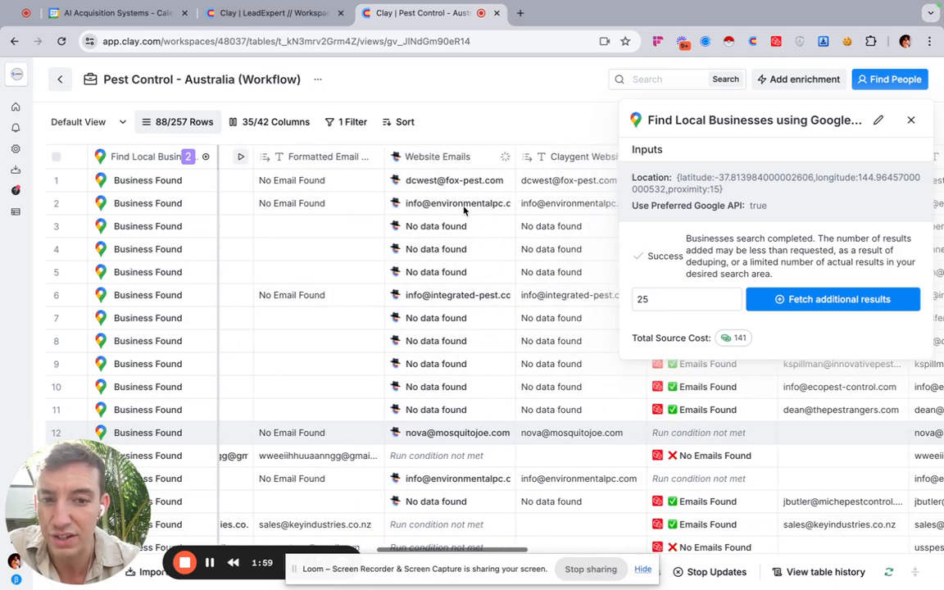
scroll(464, 210, right, 2)
scroll(347, 213, right, 2)
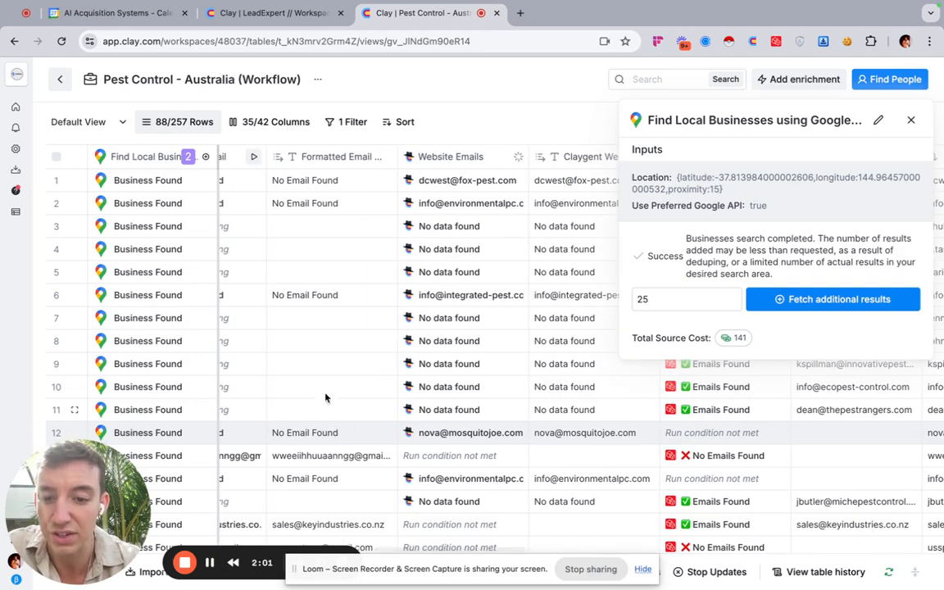
scroll(352, 352, right, 2)
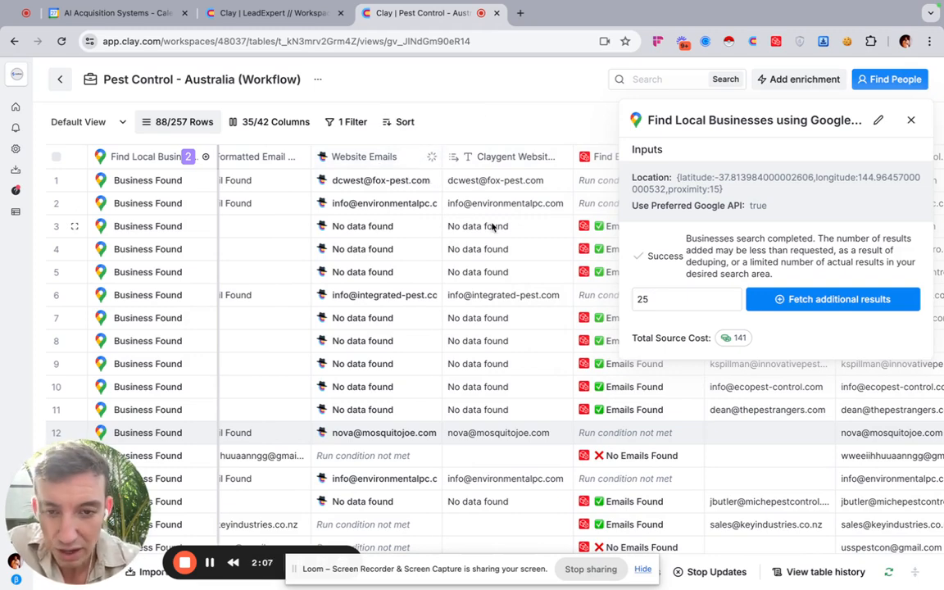
scroll(492, 227, right, 2)
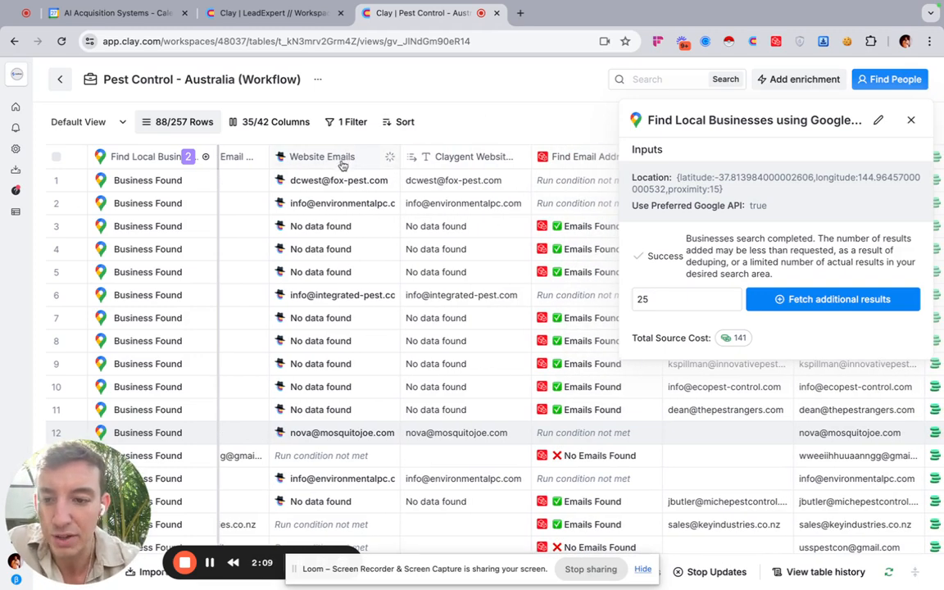
scroll(344, 180, left, 1)
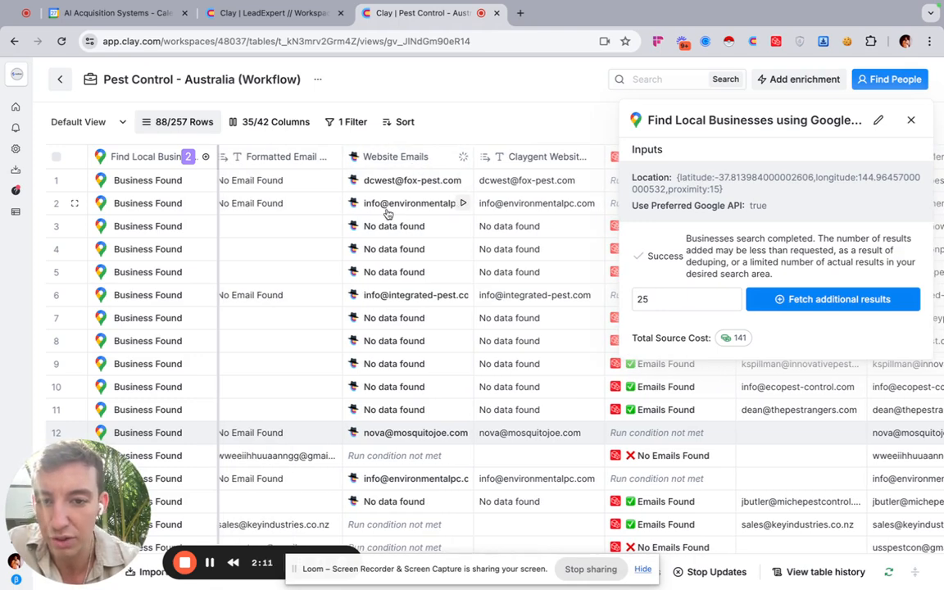
scroll(390, 213, left, 1)
scroll(390, 213, right, 1)
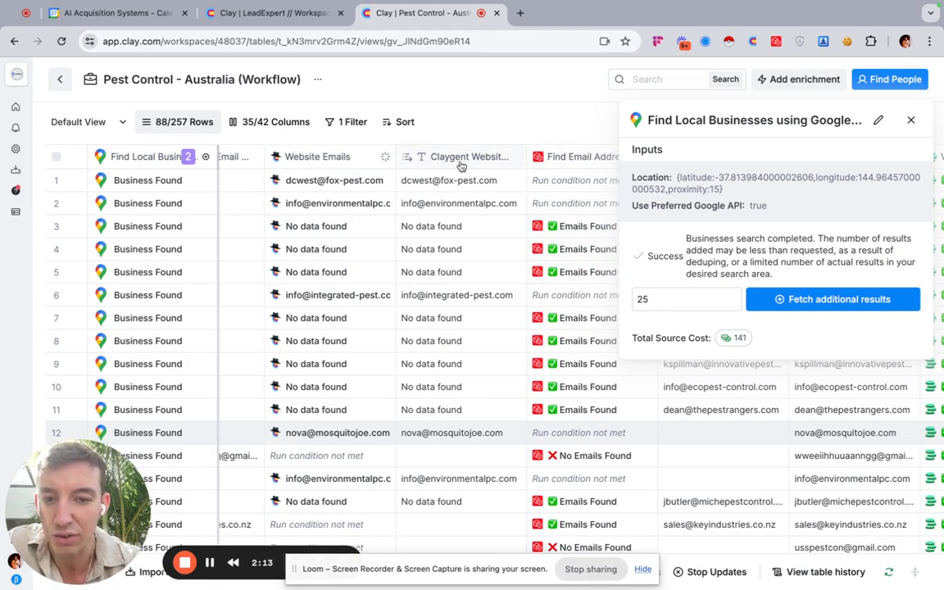
scroll(401, 179, left, 3)
scroll(361, 176, left, 3)
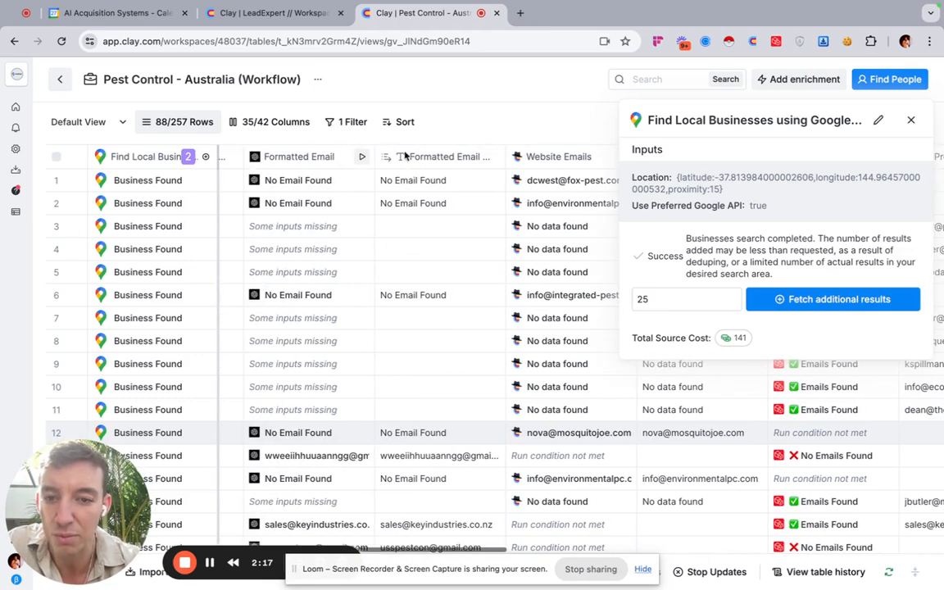
scroll(389, 250, right, 3)
scroll(340, 226, right, 3)
scroll(425, 221, right, 2)
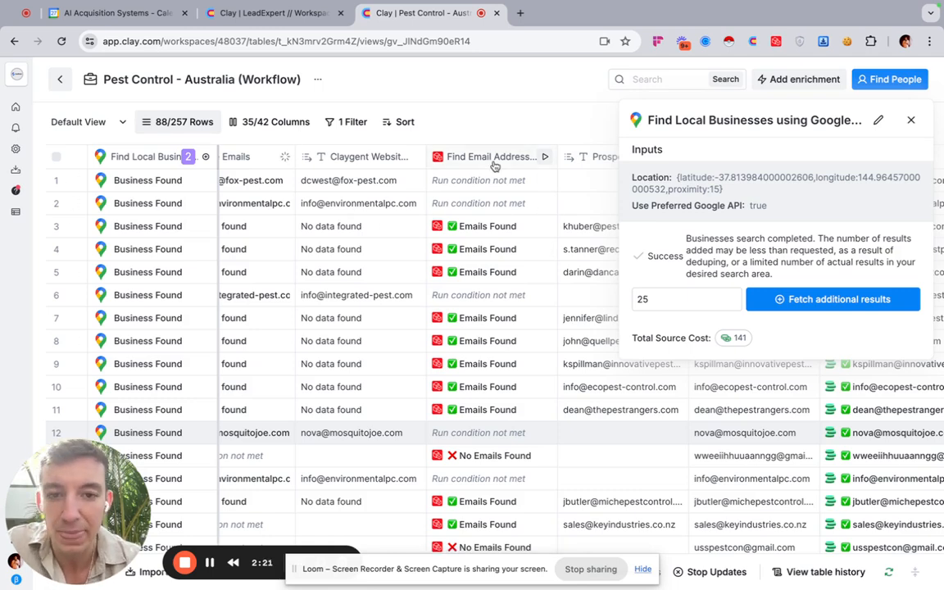
scroll(295, 181, left, 3)
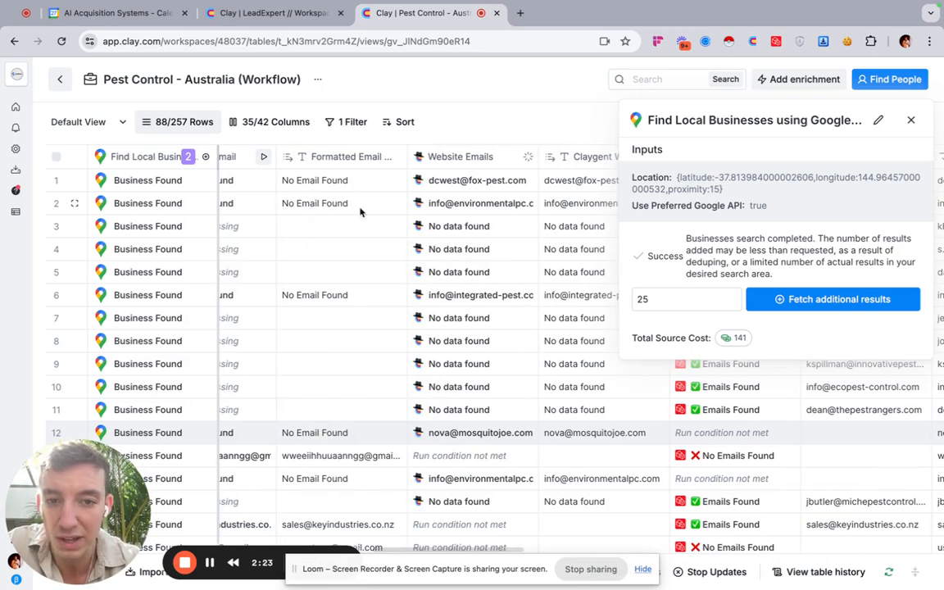
scroll(361, 205, right, 2)
scroll(459, 221, left, 3)
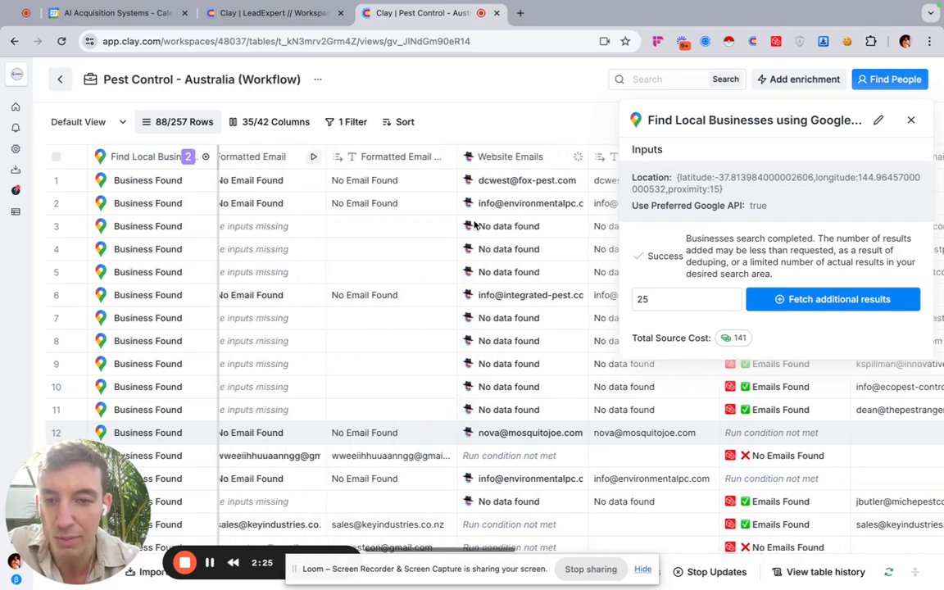
scroll(472, 226, left, 2)
scroll(475, 221, left, 2)
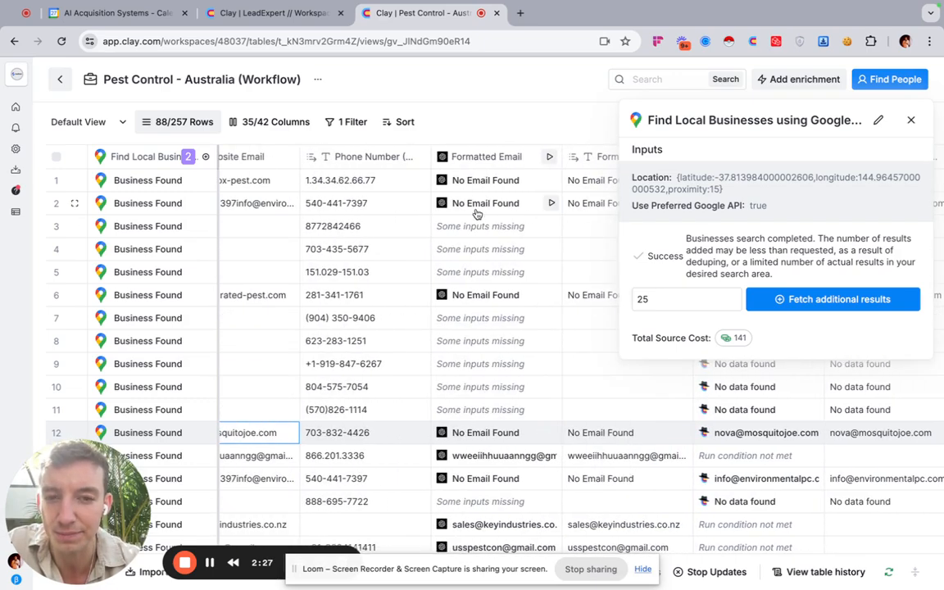
scroll(477, 214, left, 3)
scroll(478, 213, right, 3)
scroll(478, 213, right, 3)
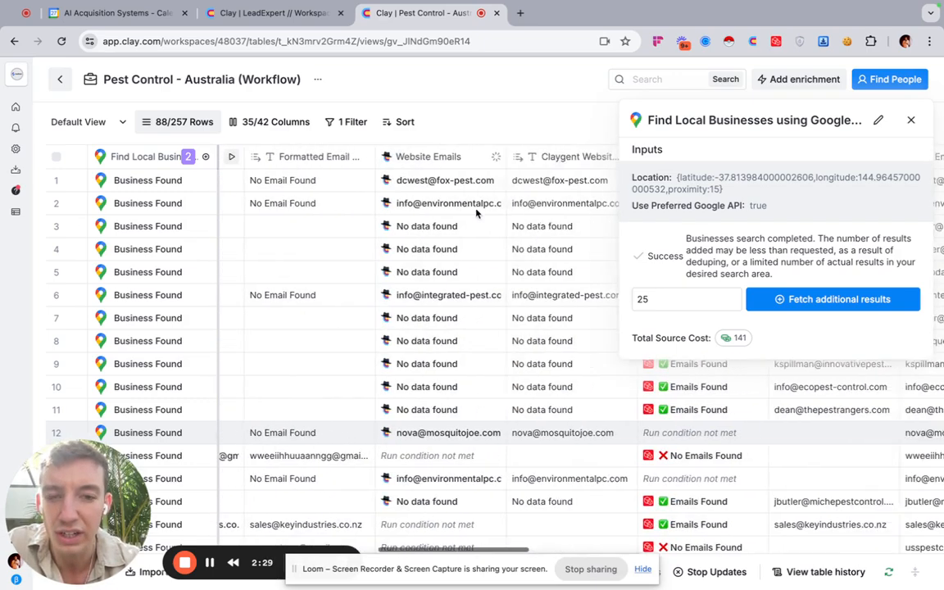
scroll(478, 213, right, 2)
scroll(477, 213, right, 3)
scroll(428, 187, right, 2)
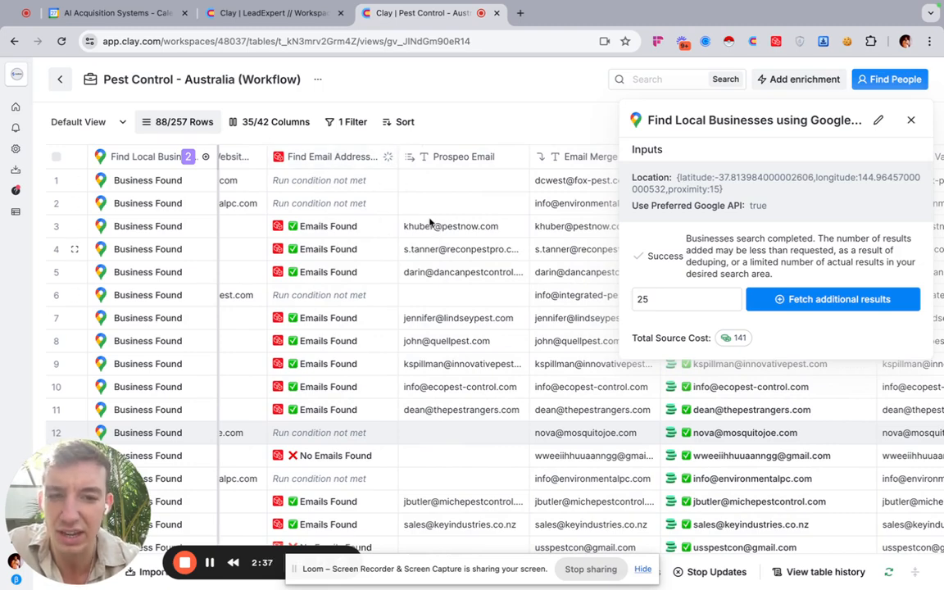
scroll(455, 235, right, 3)
scroll(459, 254, right, 3)
scroll(463, 266, right, 3)
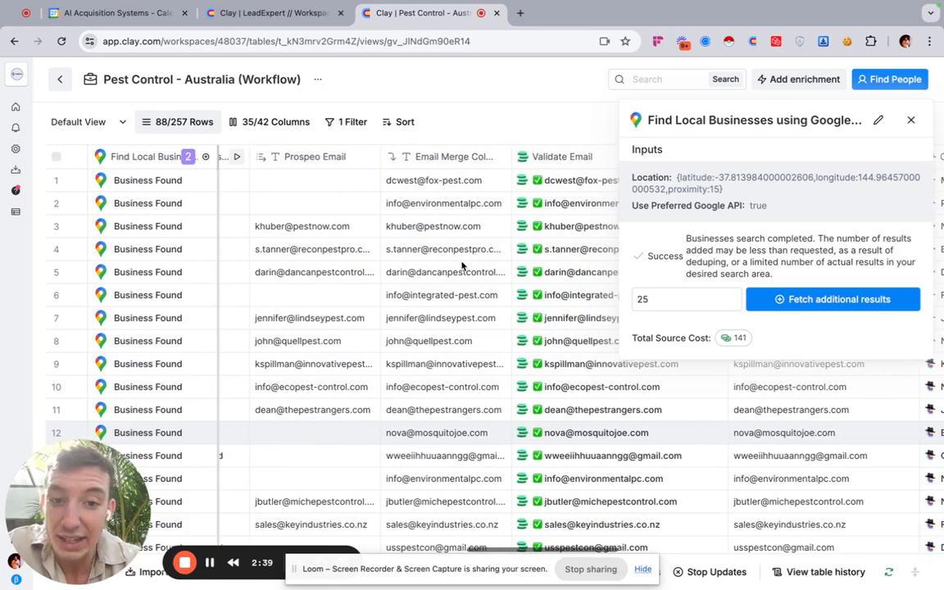
scroll(413, 188, right, 2)
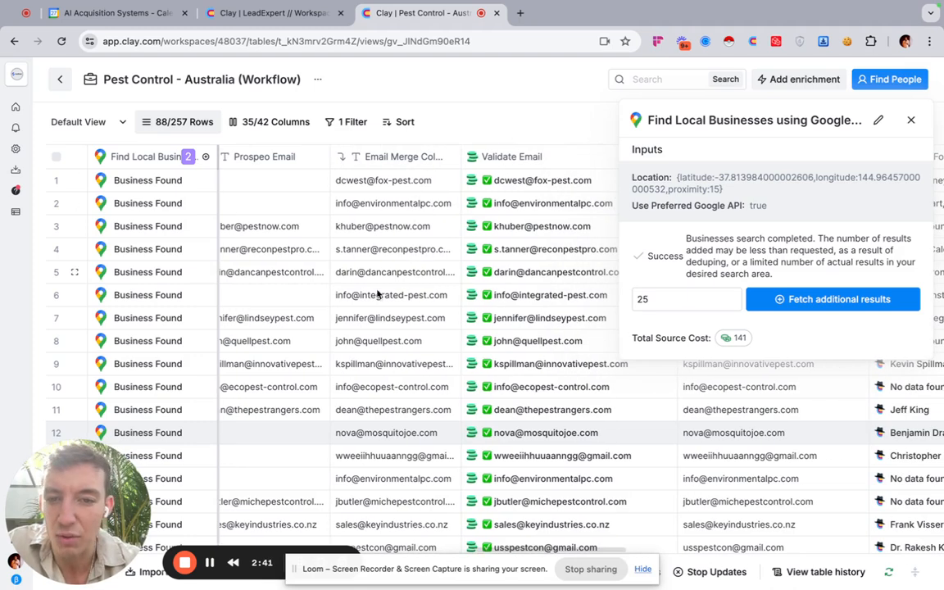
scroll(373, 276, right, 2)
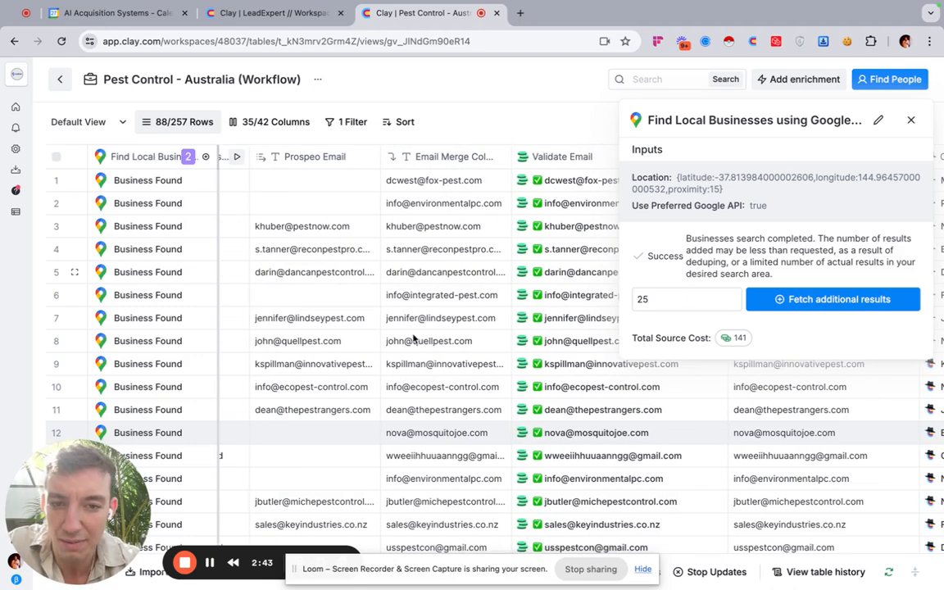
scroll(402, 270, right, 2)
scroll(466, 129, right, 3)
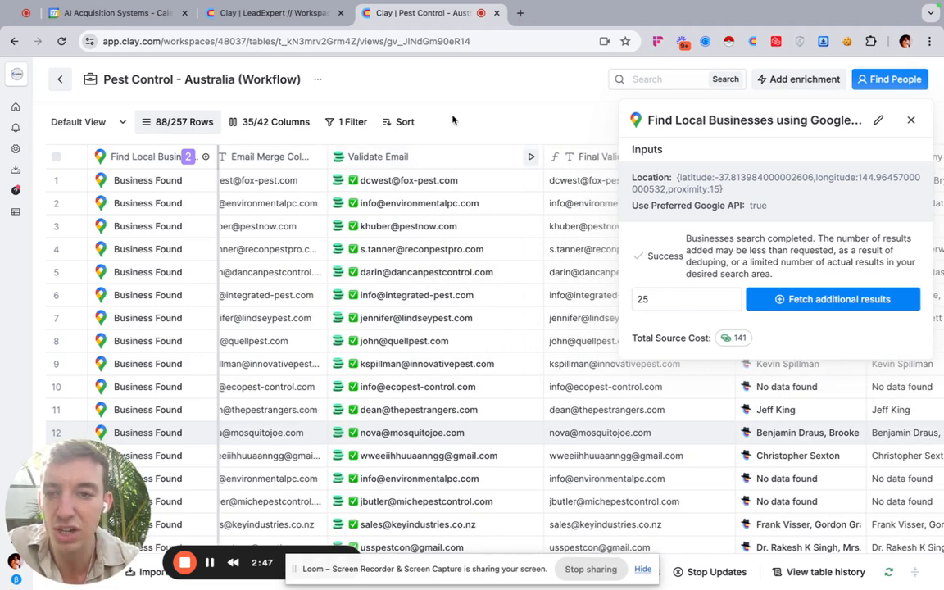
mouse_move(440, 248)
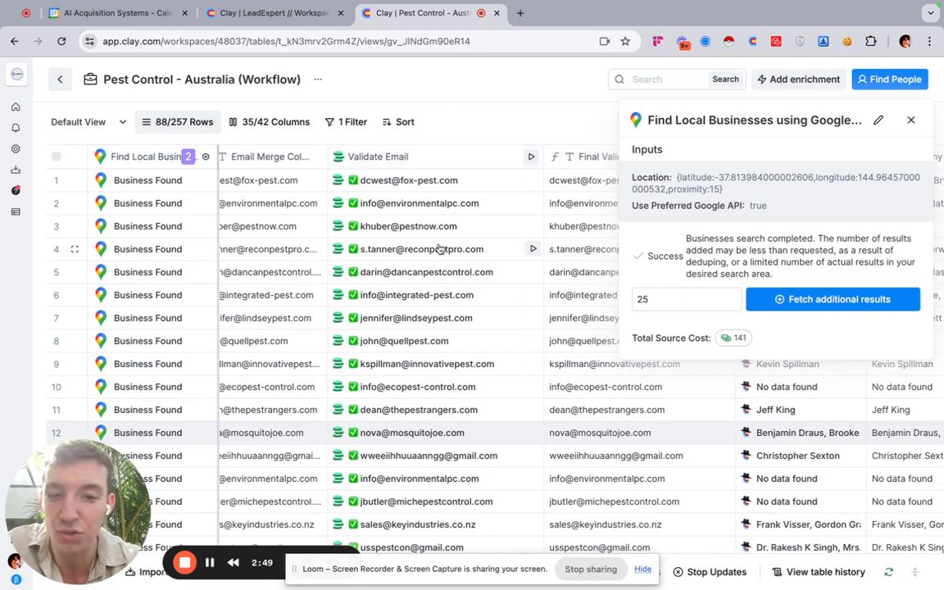
scroll(442, 249, right, 3)
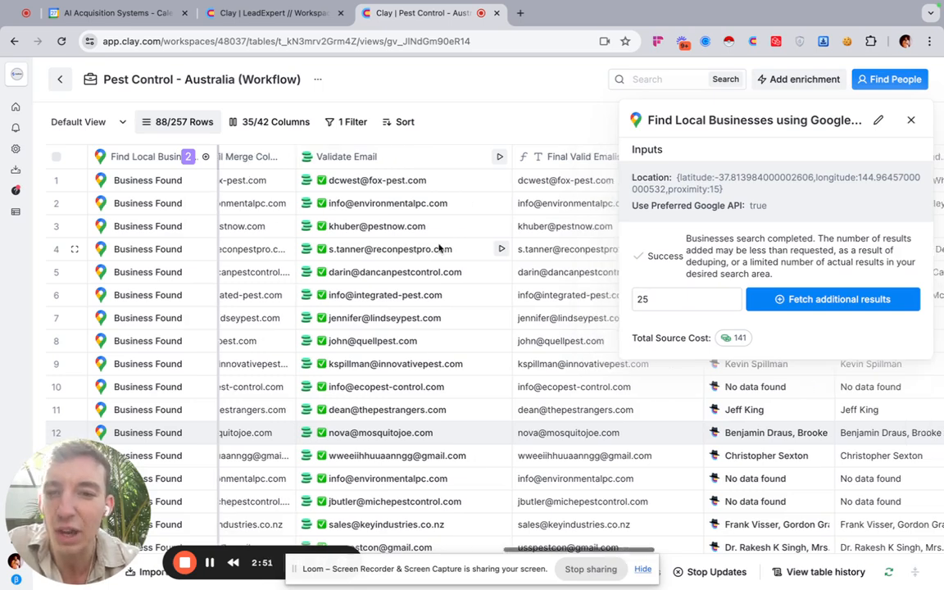
scroll(440, 248, right, 1)
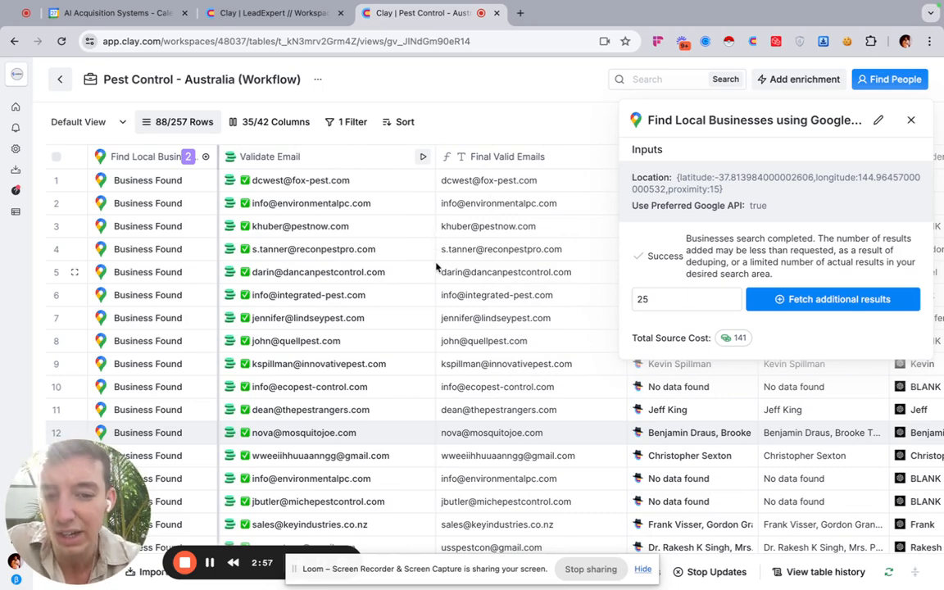
scroll(437, 266, right, 2)
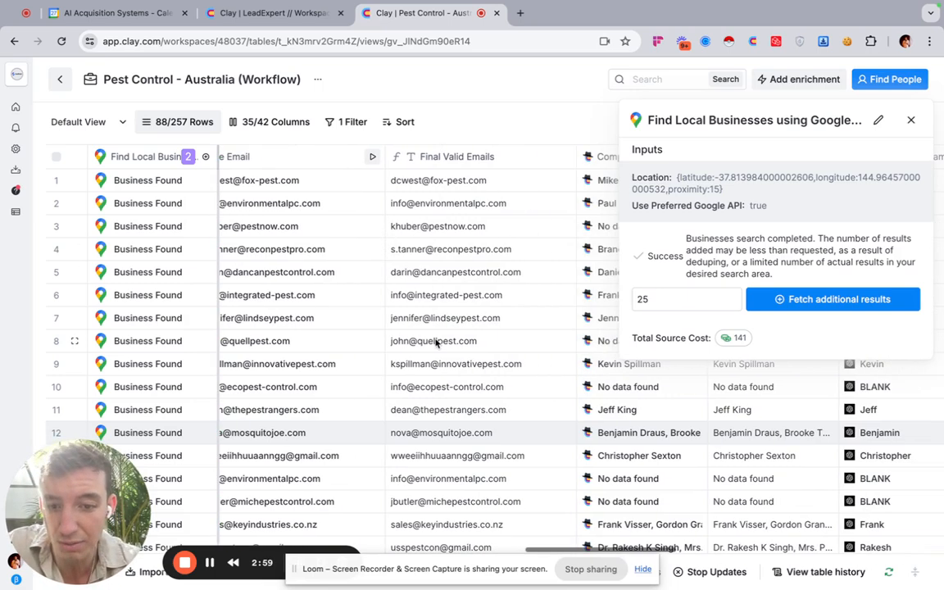
click(434, 340)
click(425, 204)
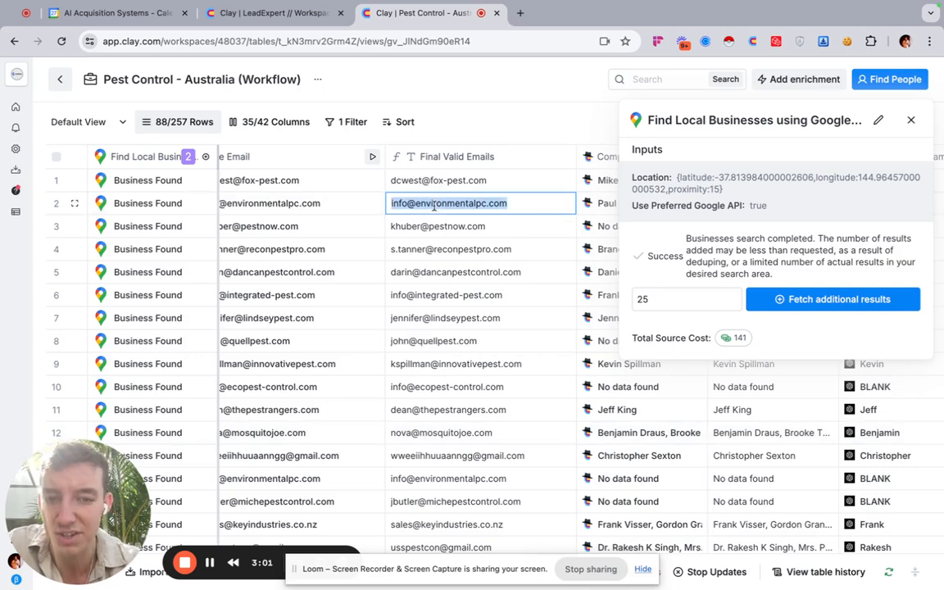
click(450, 227)
scroll(478, 258, right, 2)
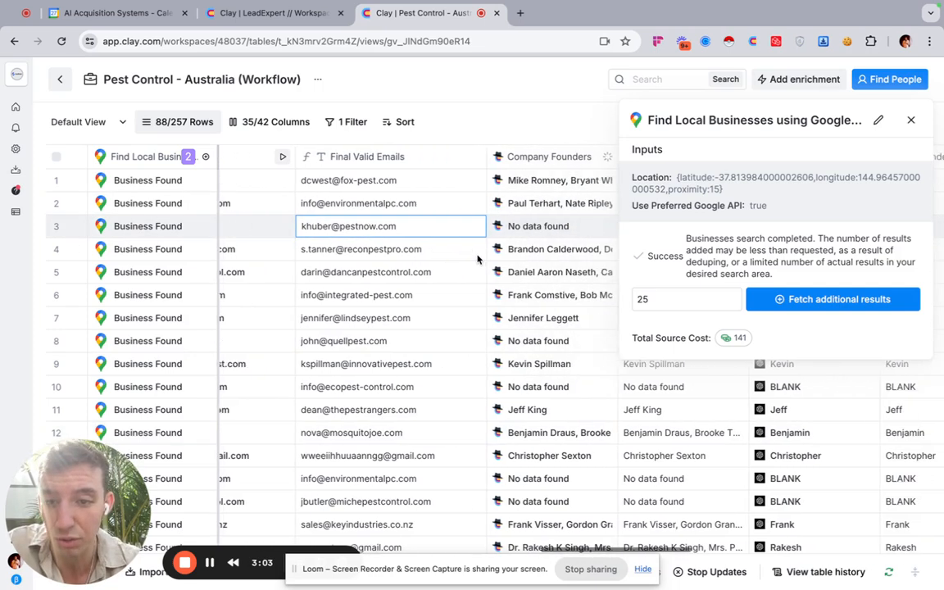
scroll(478, 258, right, 2)
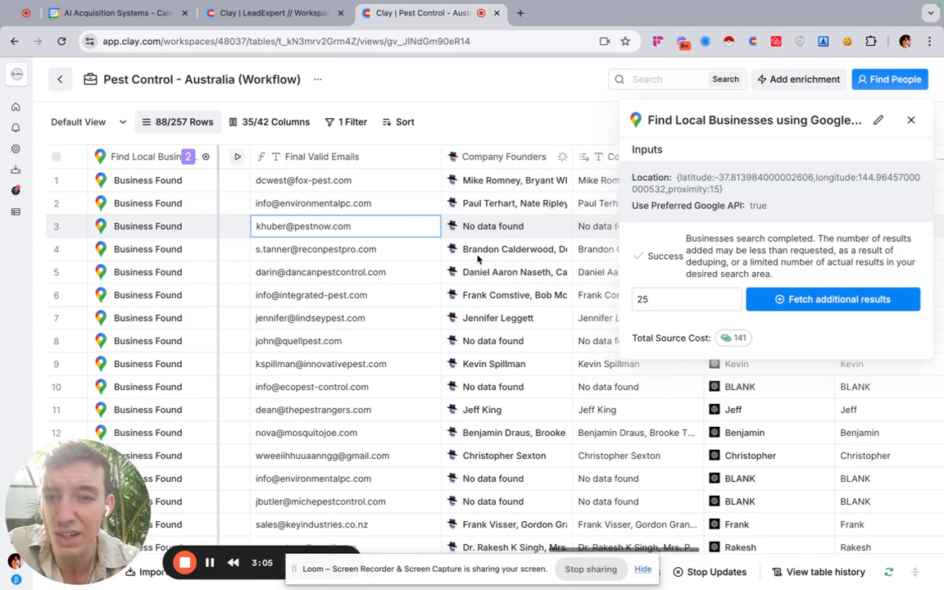
scroll(478, 258, left, 4)
scroll(409, 328, right, 2)
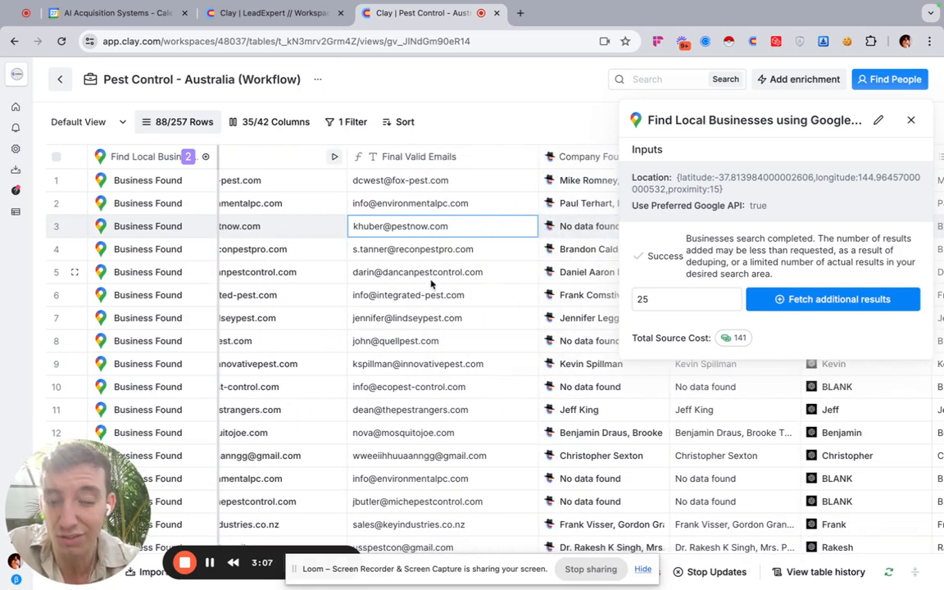
scroll(410, 328, right, 2)
scroll(426, 295, right, 2)
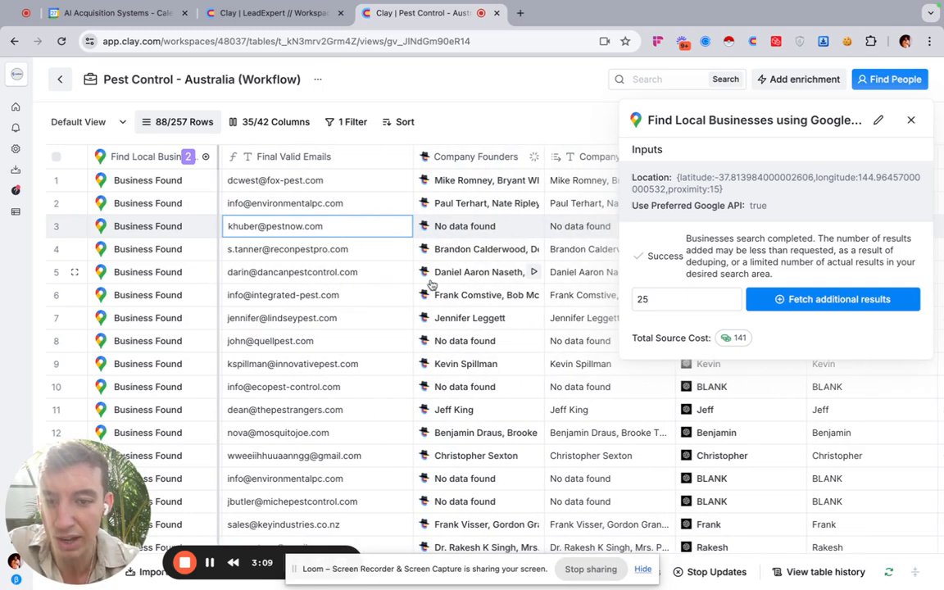
scroll(432, 282, right, 2)
scroll(443, 295, right, 2)
scroll(442, 295, right, 2)
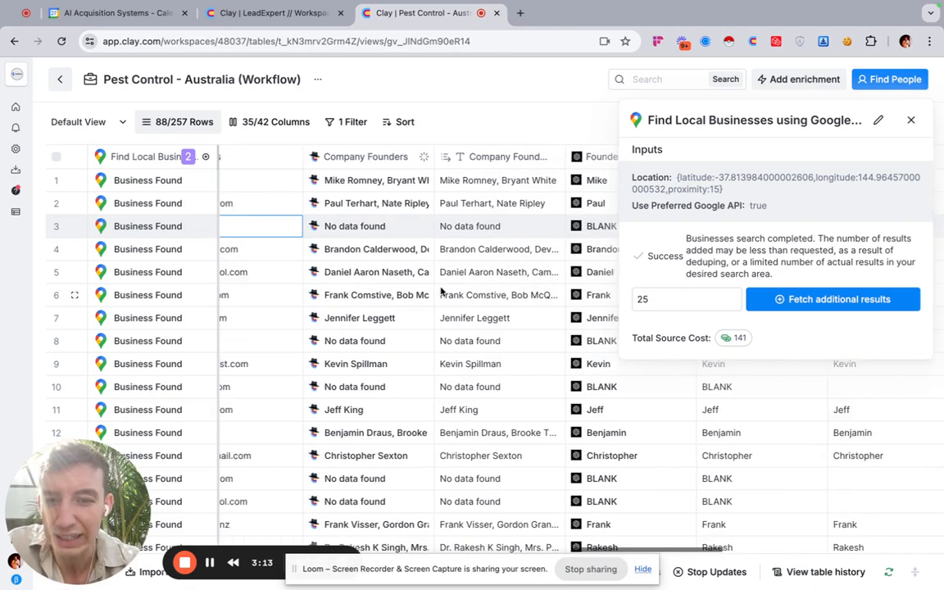
scroll(446, 294, left, 3)
scroll(385, 164, right, 3)
scroll(244, 203, left, 1)
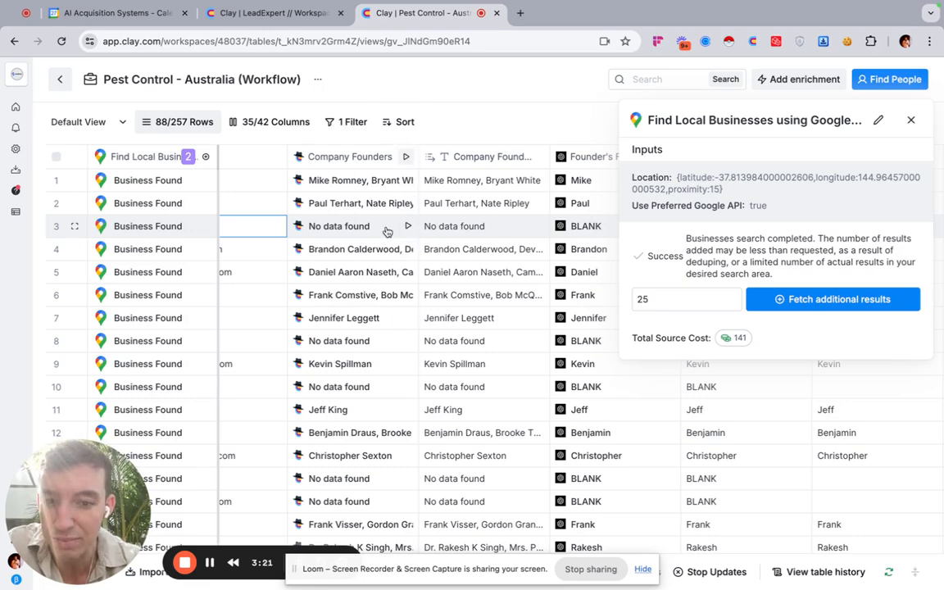
scroll(387, 232, right, 5)
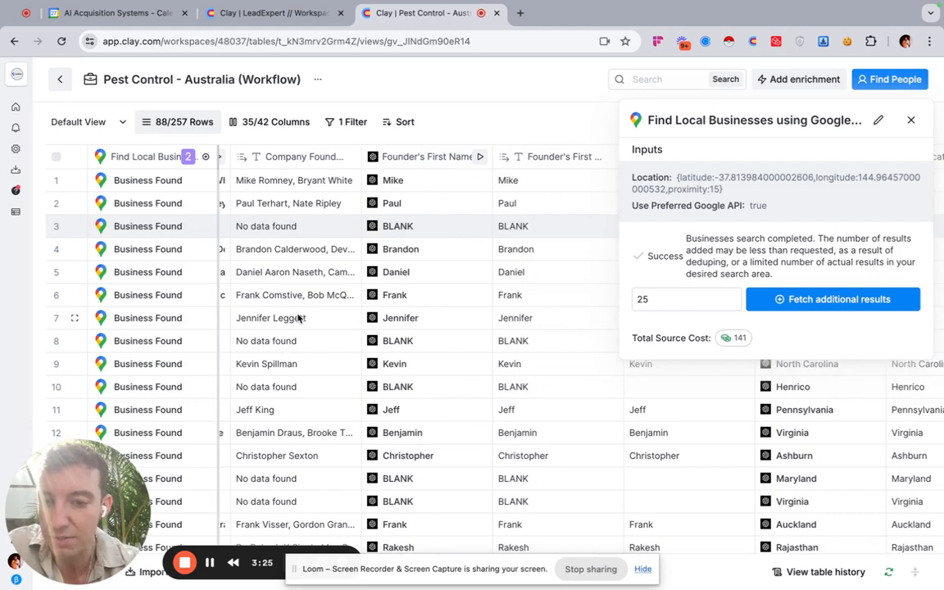
Review founder names in rows 6 and 8 and the first names Kevin and Benjamin
click(271, 295)
click(270, 340)
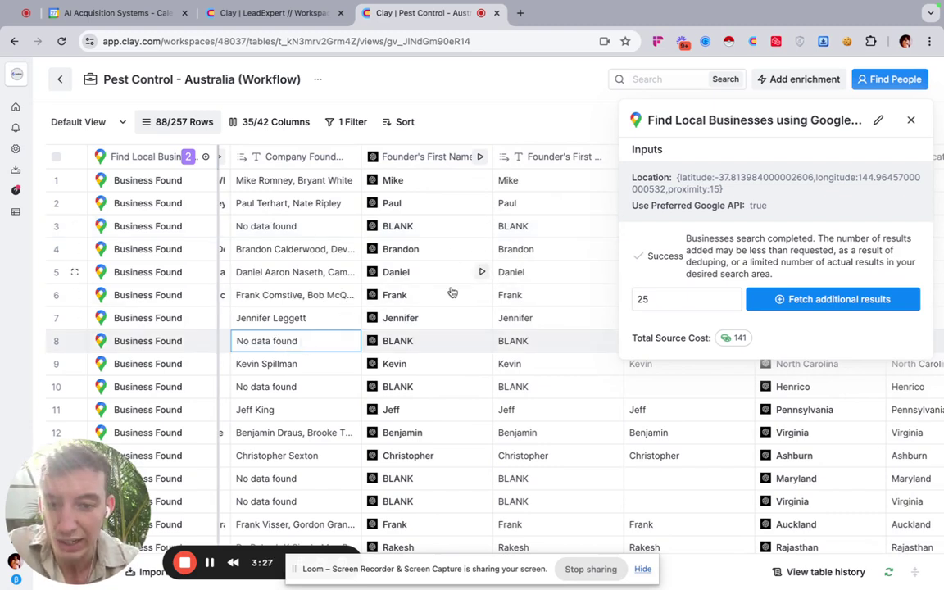
double_click(289, 295)
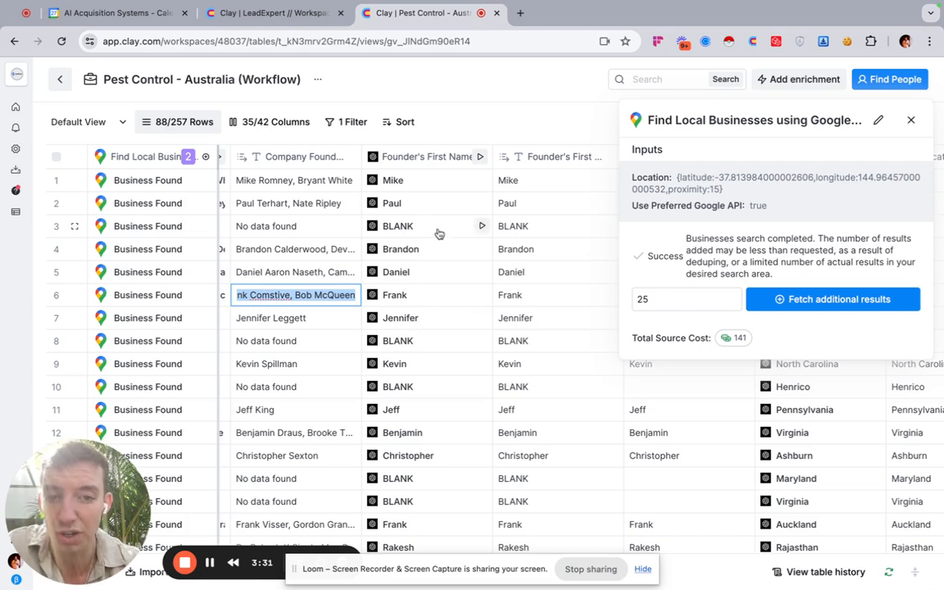
scroll(438, 234, right, 2)
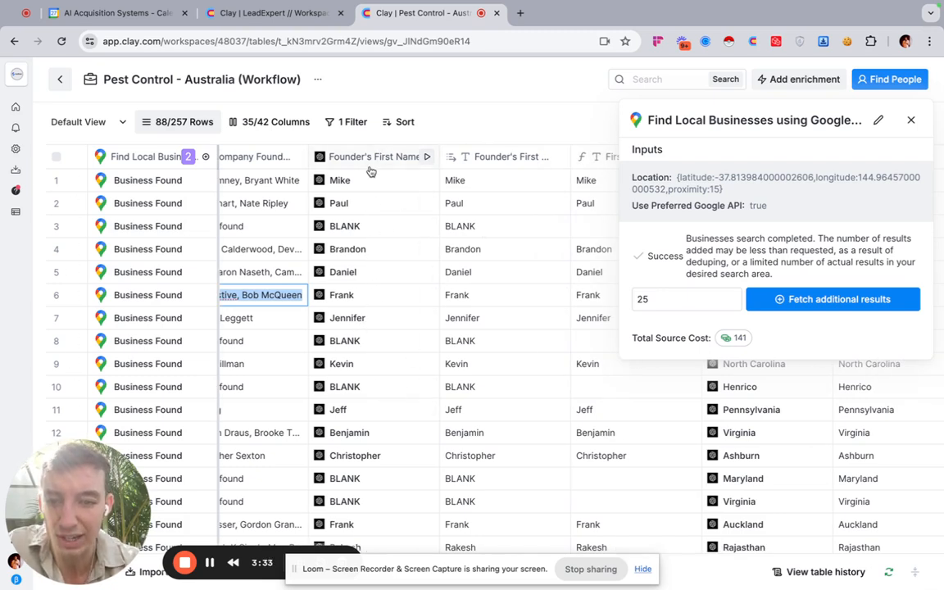
click(472, 364)
scroll(472, 363, right, 5)
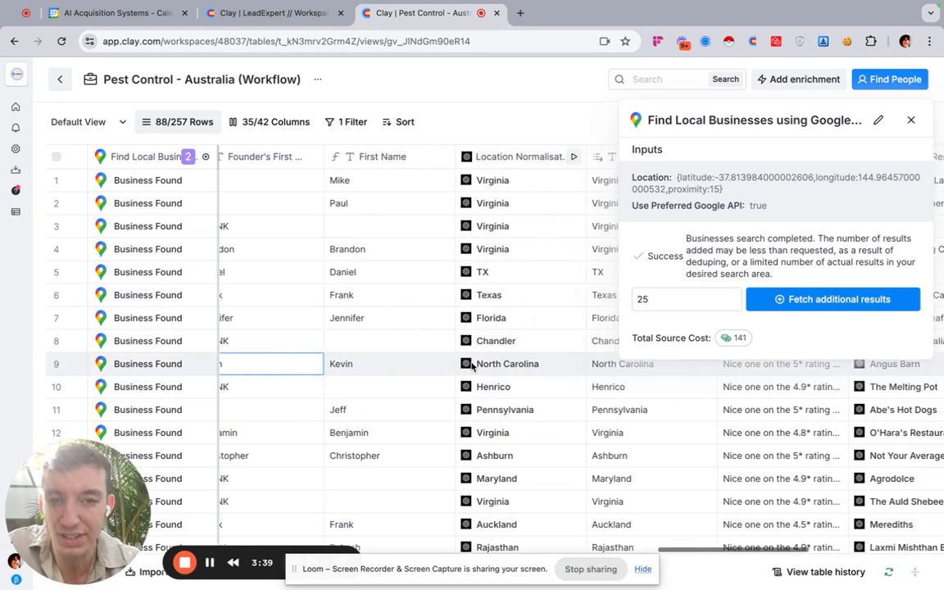
double_click(352, 432)
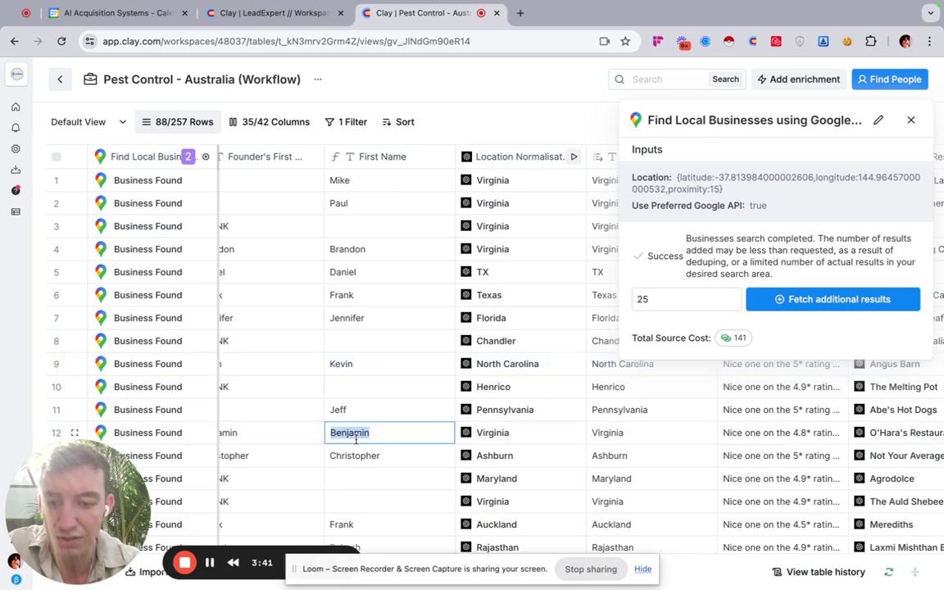
click(365, 206)
scroll(369, 197, right, 5)
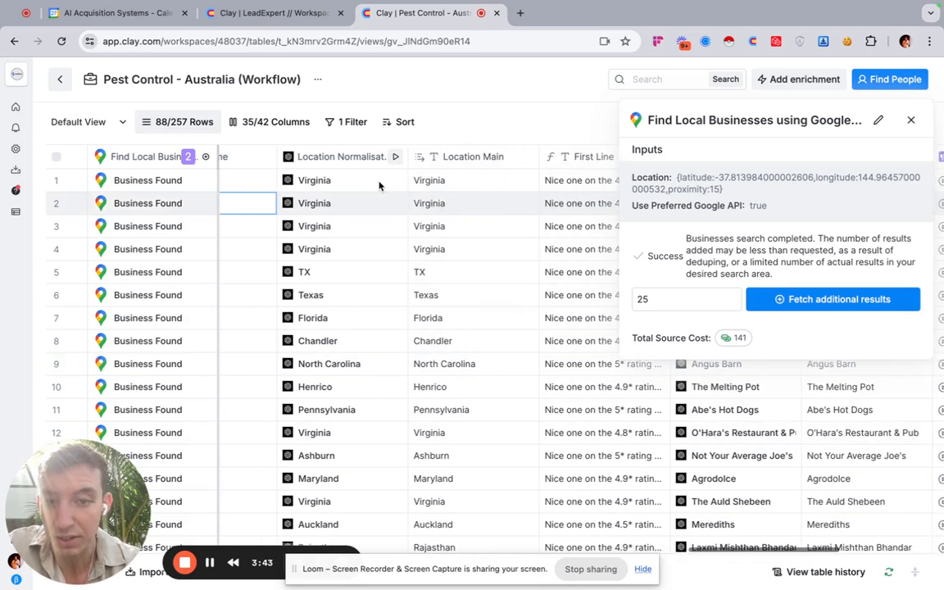
scroll(377, 213, left, 1)
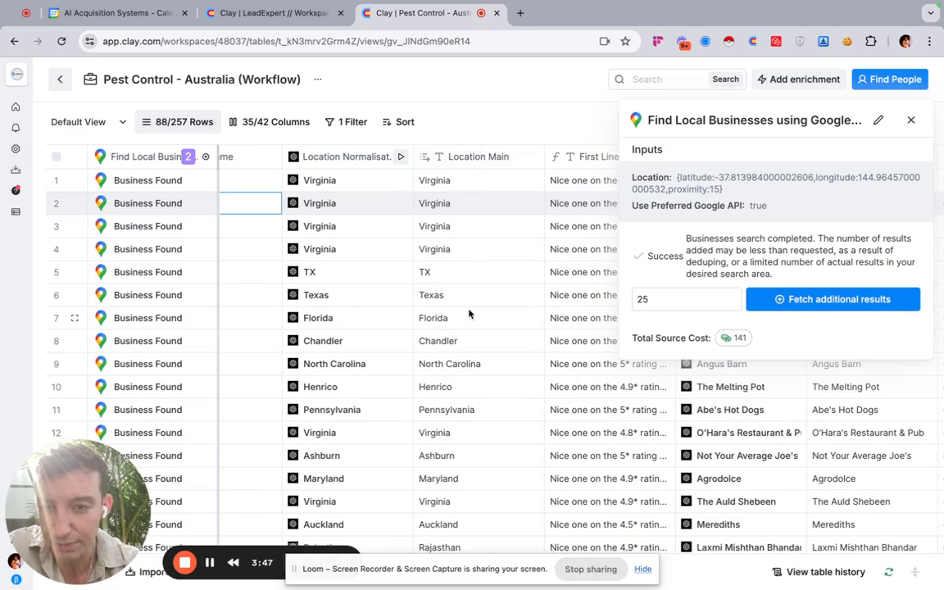
scroll(469, 314, right, 3)
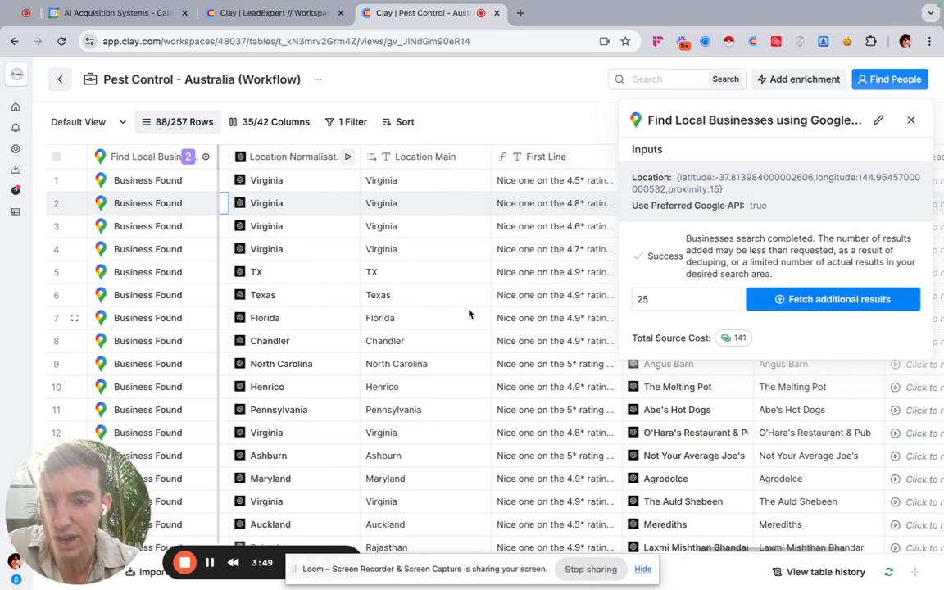
scroll(470, 314, left, 2)
scroll(354, 246, down, 3)
scroll(369, 328, down, 3)
scroll(373, 348, down, 2)
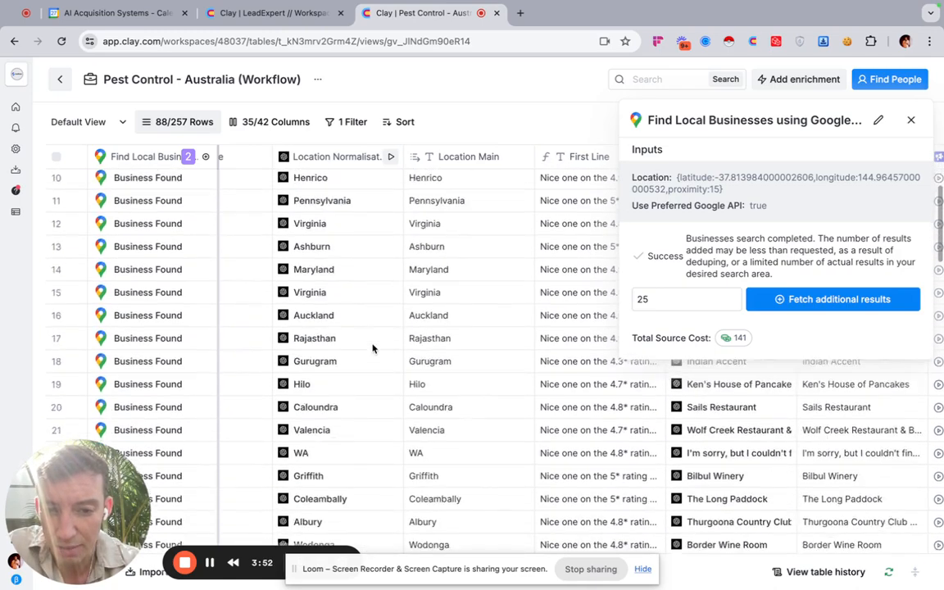
scroll(373, 348, down, 2)
scroll(444, 266, up, 6)
scroll(444, 266, up, 3)
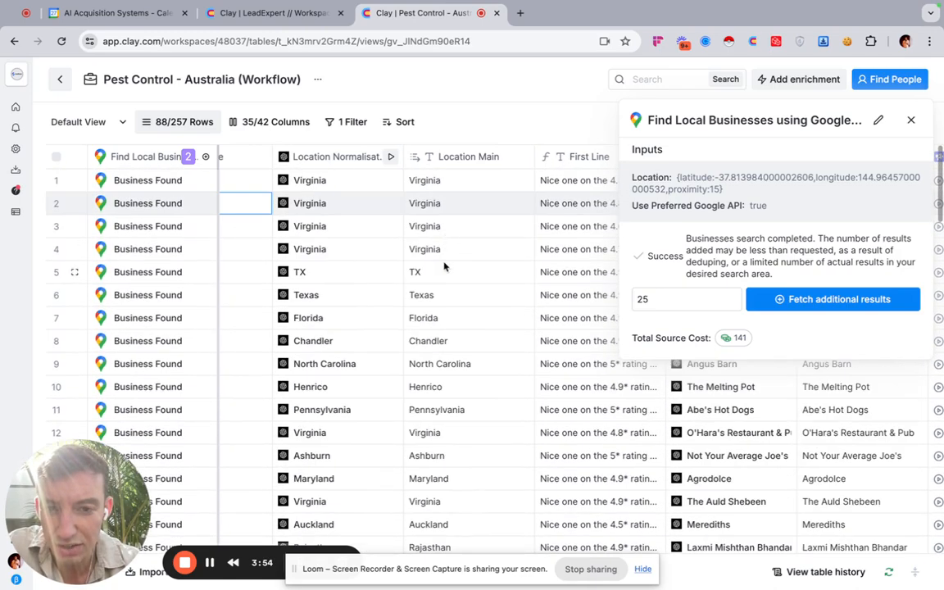
Check the Virginia, TX and Chandler locations, rows 1-2 main locations and the Hervey Bay address
double_click(424, 250)
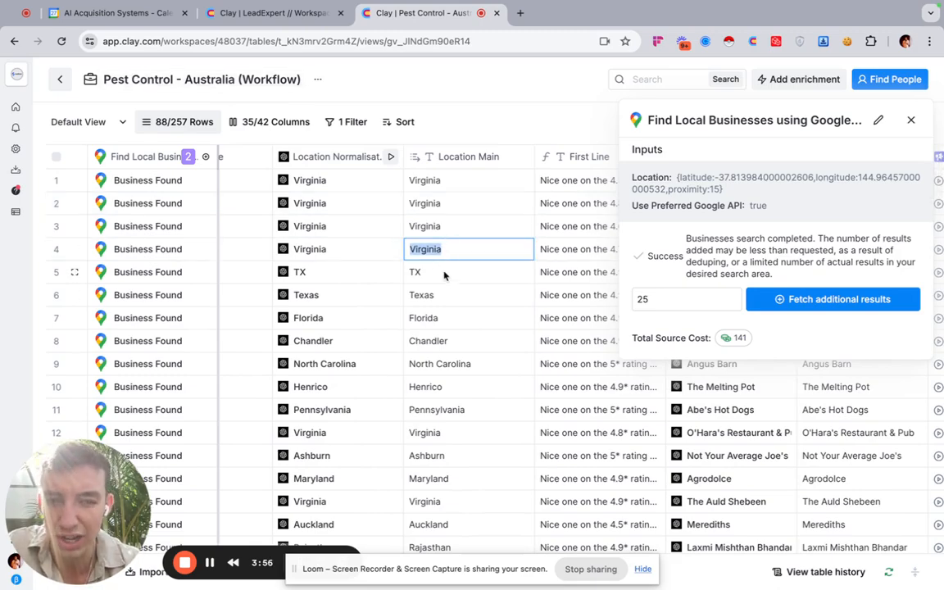
click(442, 271)
click(459, 340)
scroll(462, 336, down, 6)
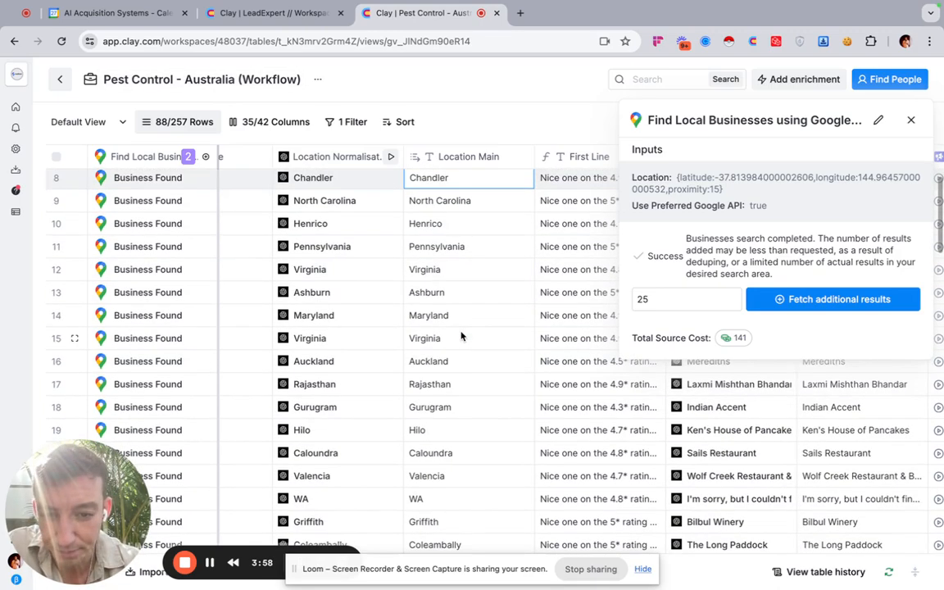
scroll(462, 336, down, 6)
scroll(462, 336, up, 4)
scroll(447, 237, up, 8)
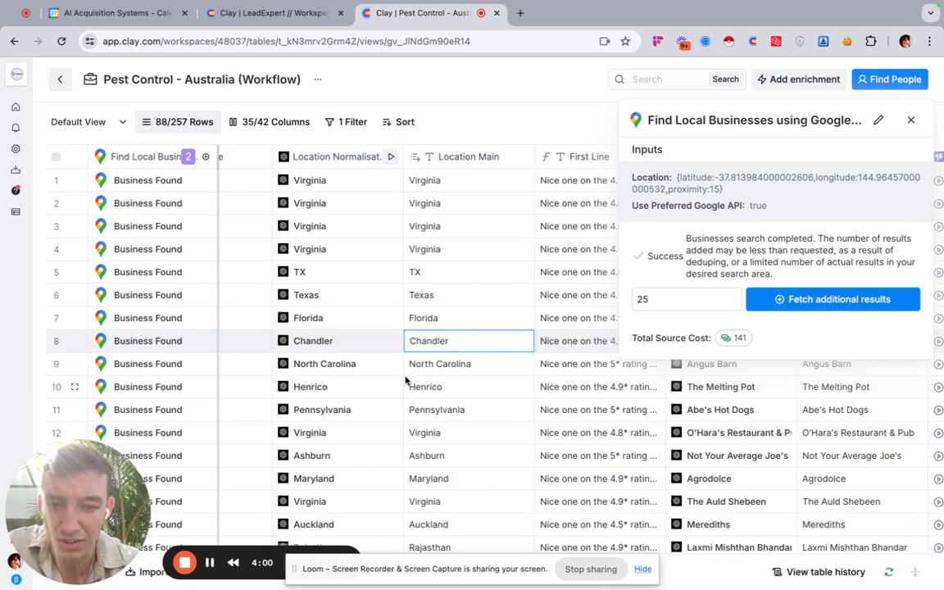
scroll(406, 327, right, 3)
click(381, 205)
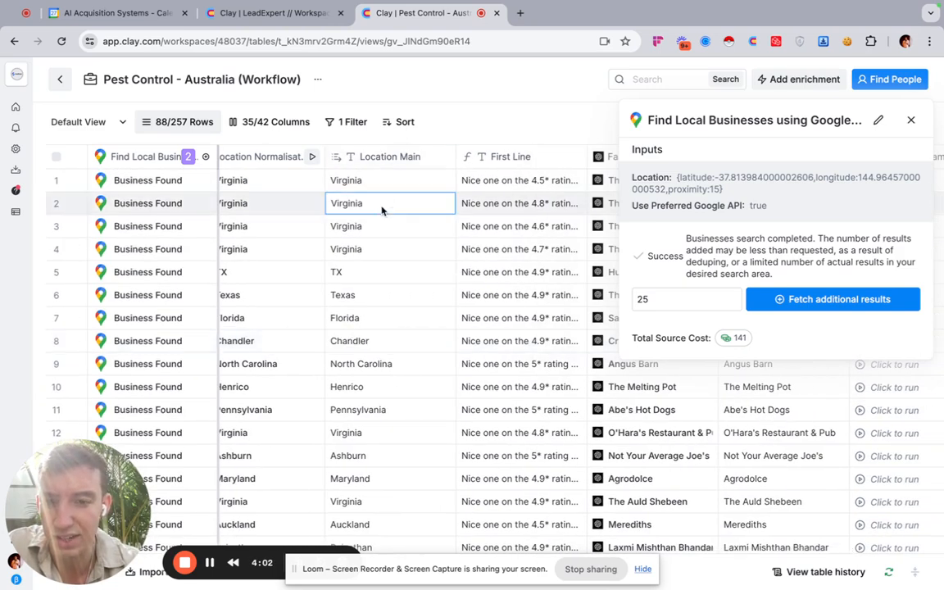
click(382, 180)
scroll(393, 204, left, 2)
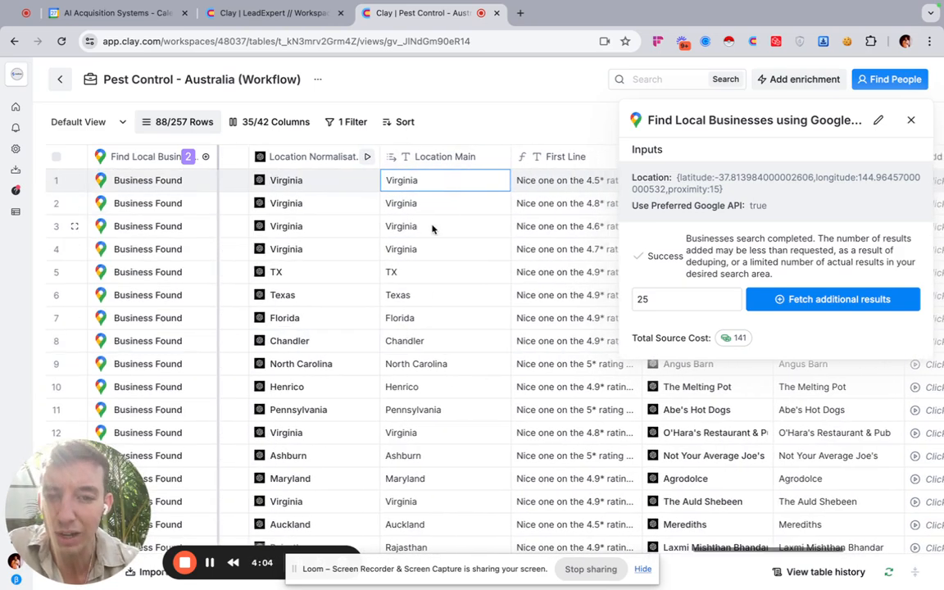
scroll(434, 228, down, 6)
scroll(411, 362, down, 3)
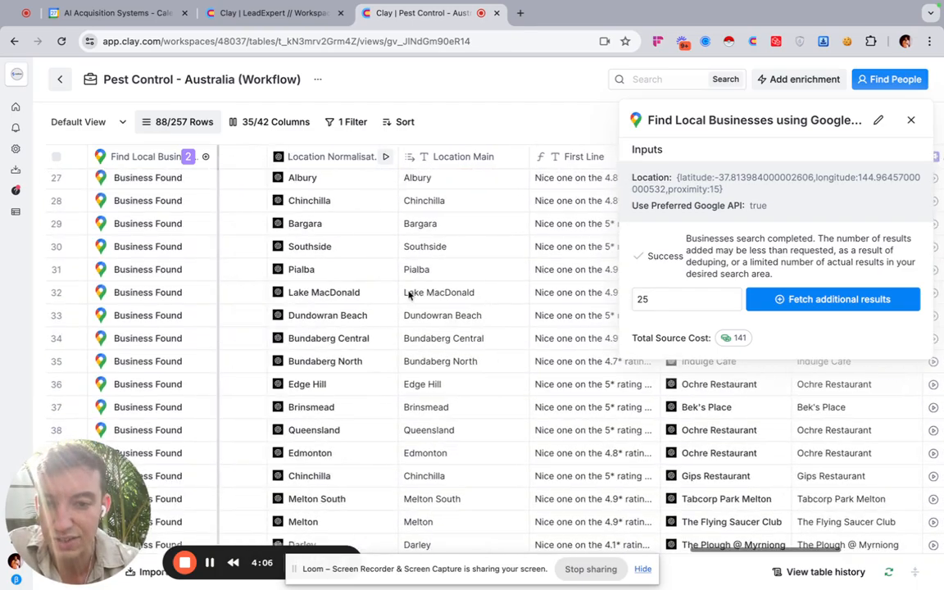
scroll(410, 293, right, 5)
scroll(410, 293, right, 5)
scroll(410, 293, left, 8)
scroll(409, 293, right, 4)
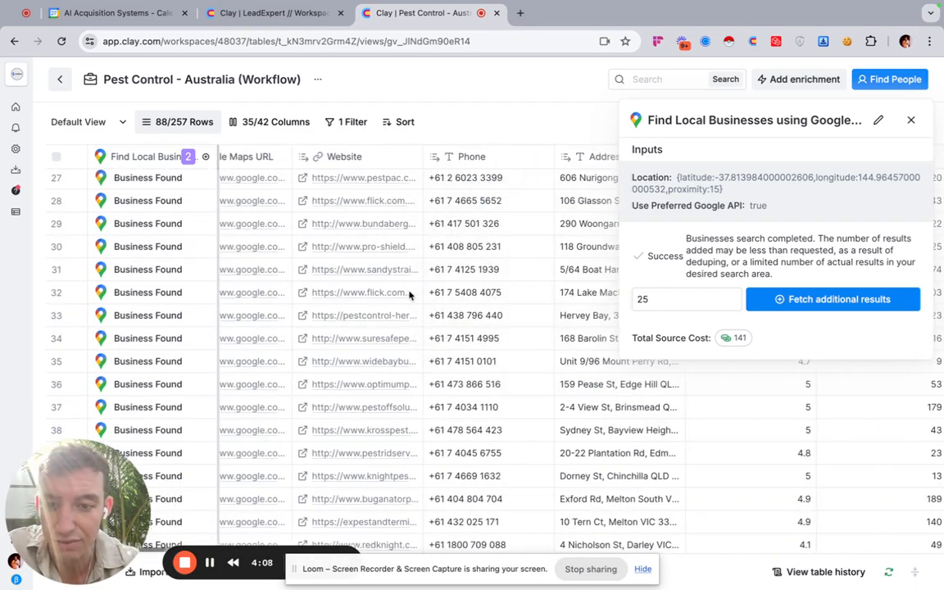
scroll(409, 293, left, 4)
scroll(409, 303, right, 6)
scroll(434, 319, right, 2)
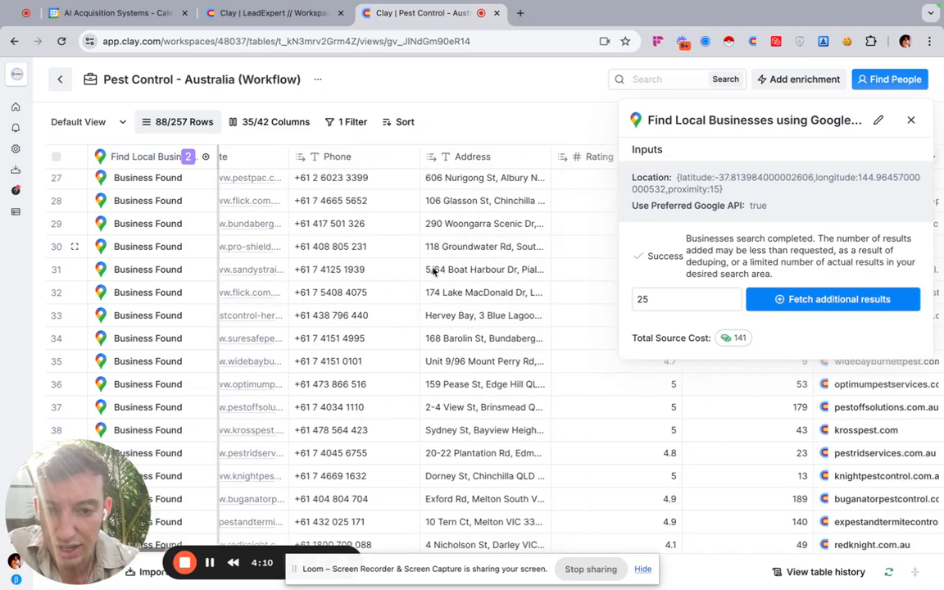
click(502, 315)
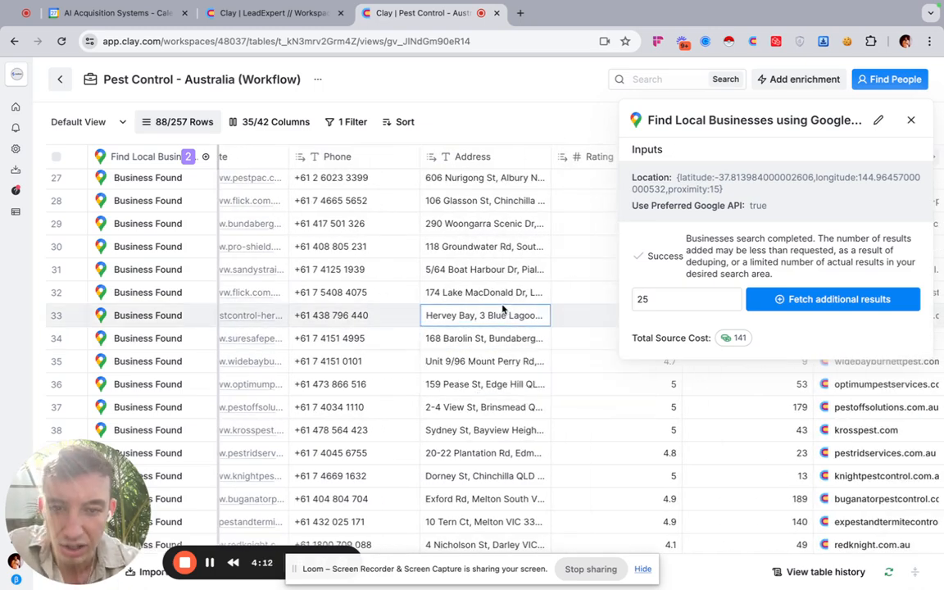
click(495, 225)
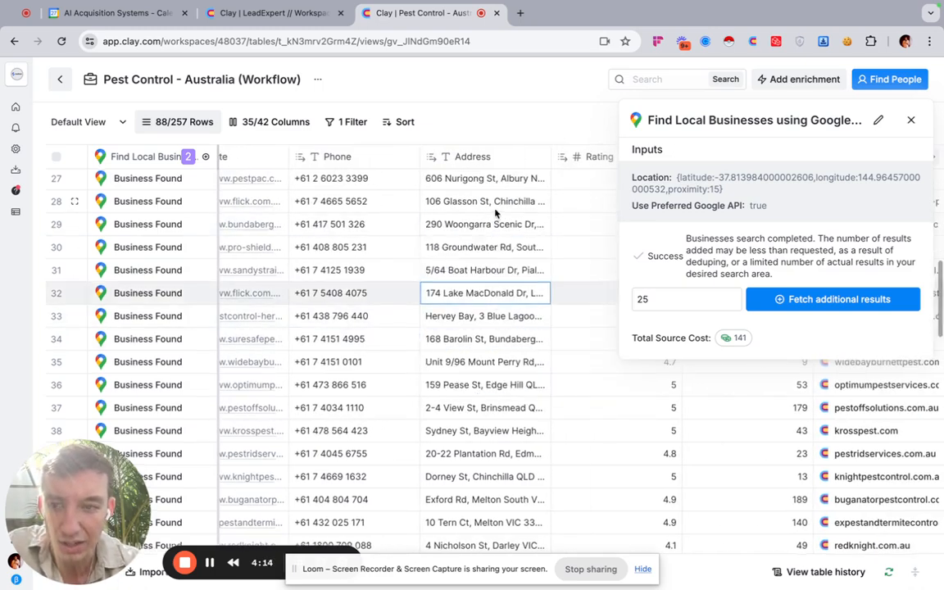
scroll(496, 217, up, 10)
scroll(496, 217, right, 10)
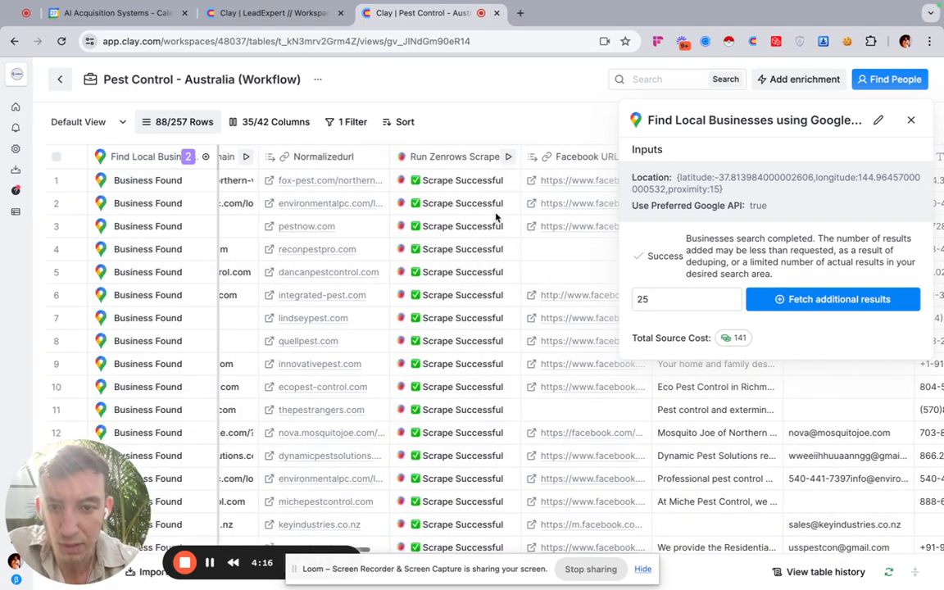
scroll(496, 217, right, 10)
scroll(496, 217, right, 8)
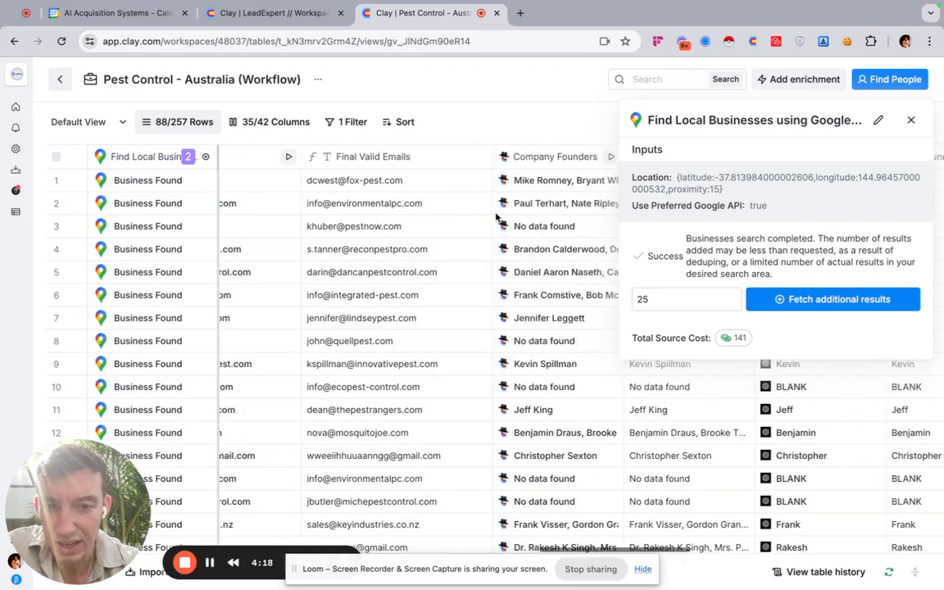
scroll(496, 218, right, 8)
scroll(496, 218, right, 5)
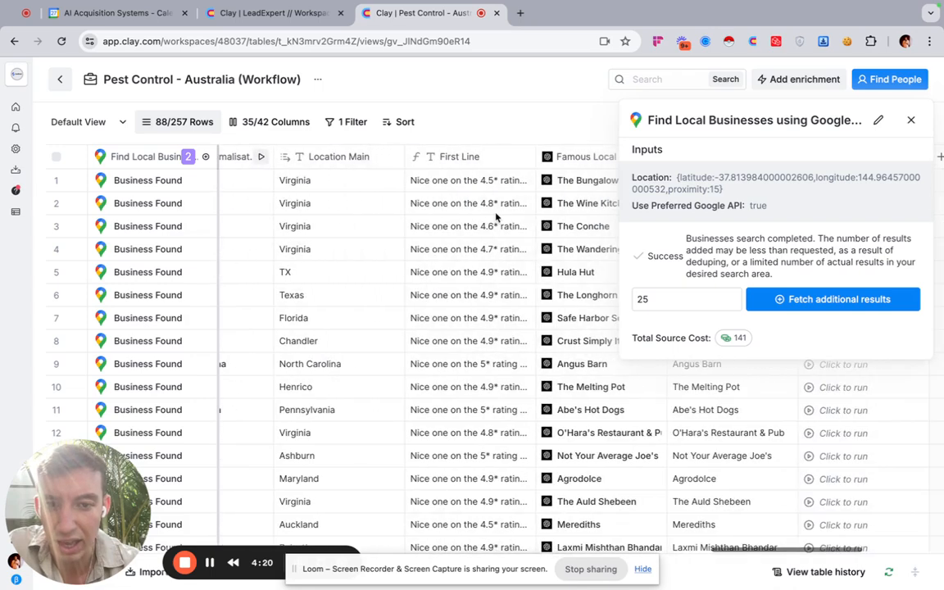
scroll(496, 217, right, 3)
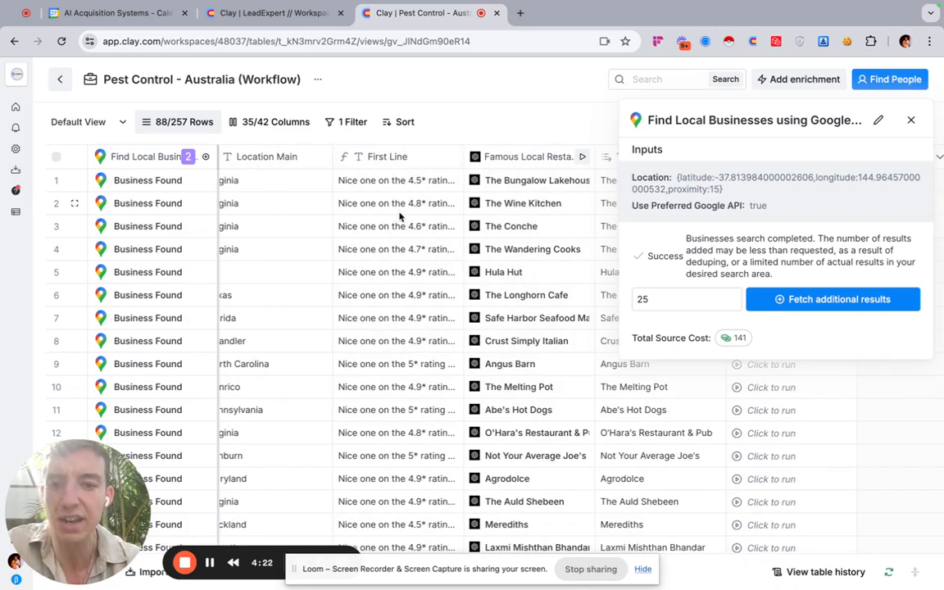
scroll(511, 190, left, 2)
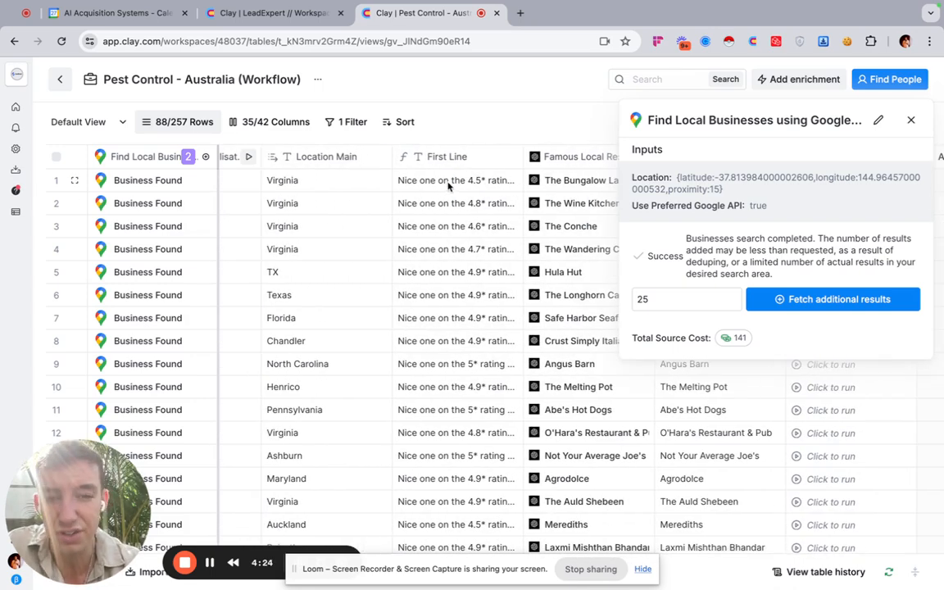
Read the full generated first line for row 1
double_click(455, 186)
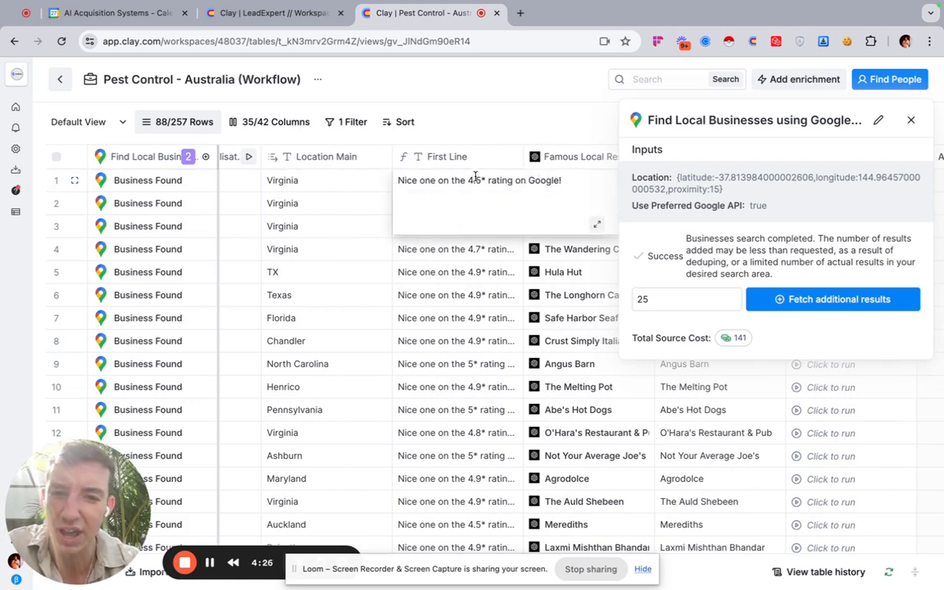
triple_click(474, 179)
click(458, 297)
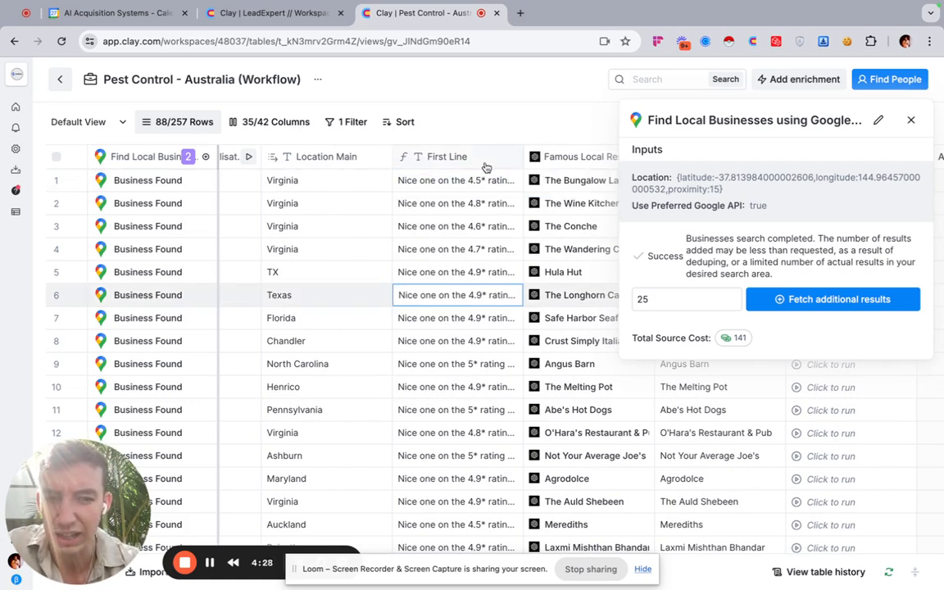
click(447, 182)
double_click(465, 188)
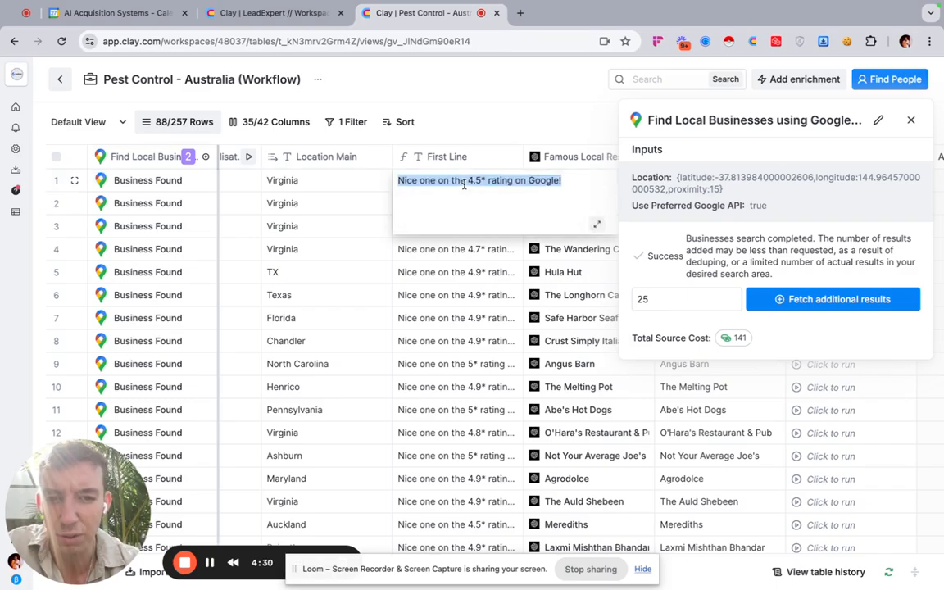
click(469, 277)
scroll(479, 235, right, 10)
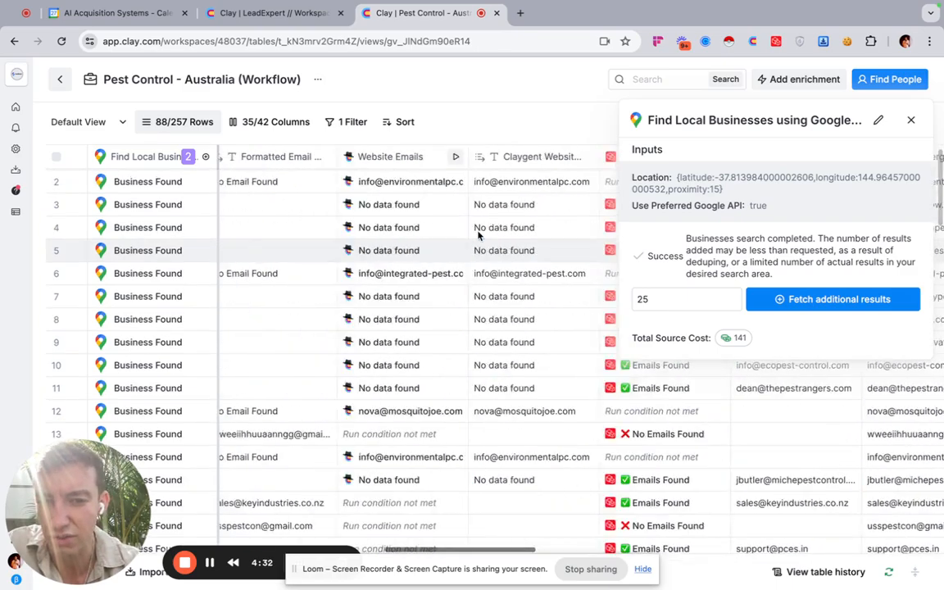
scroll(479, 235, right, 10)
scroll(478, 235, right, 8)
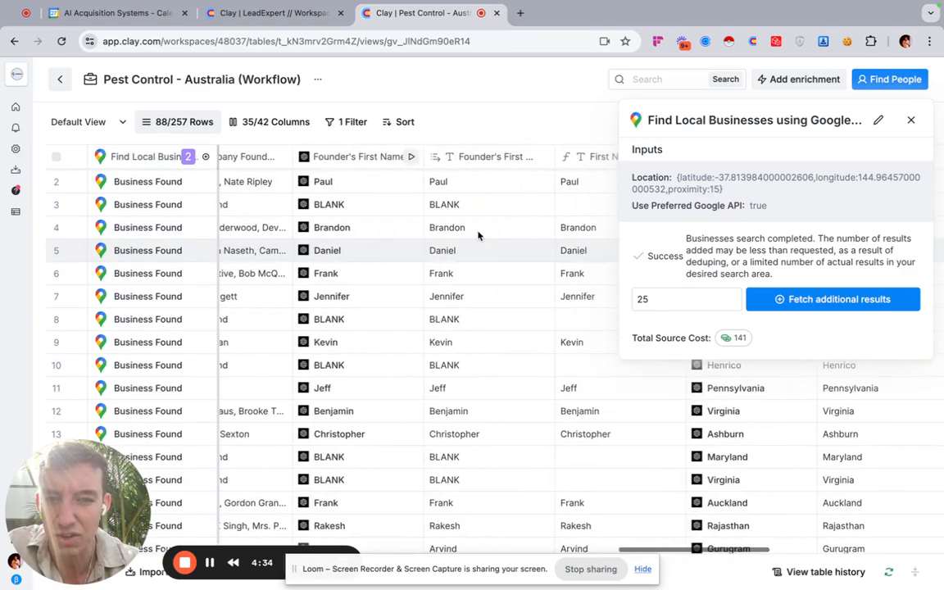
scroll(479, 236, right, 3)
scroll(479, 235, right, 5)
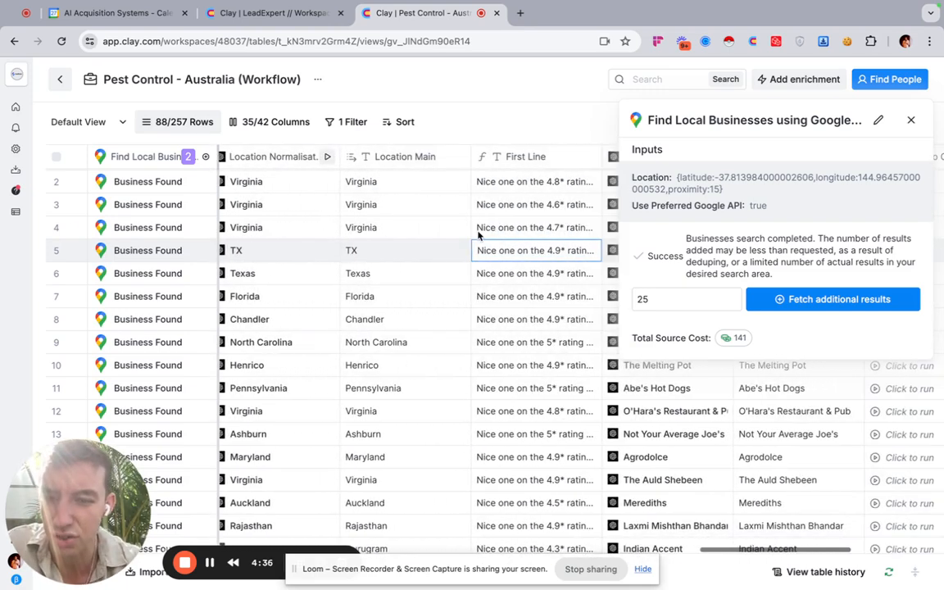
scroll(479, 235, right, 2)
scroll(478, 235, right, 4)
scroll(479, 235, right, 3)
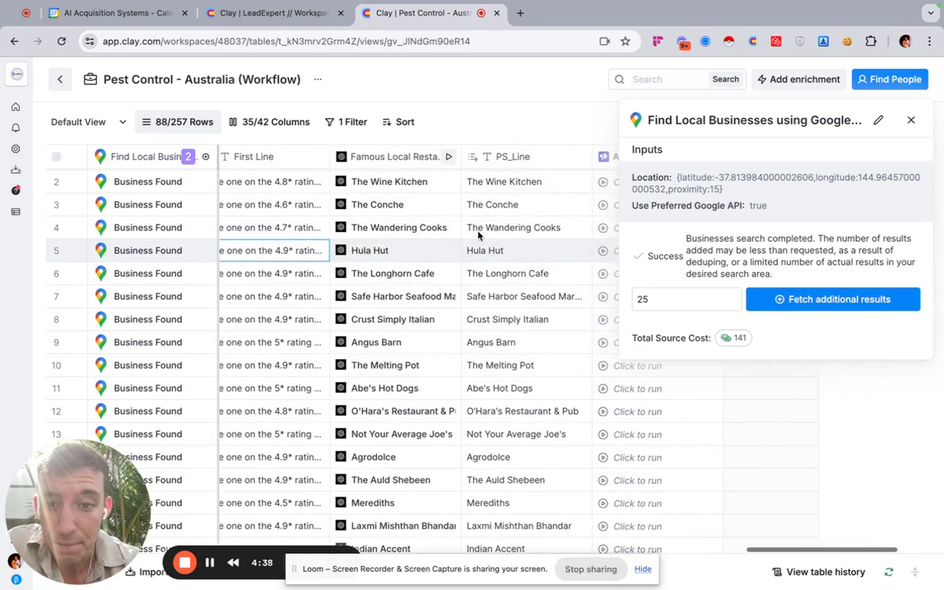
scroll(478, 235, right, 2)
scroll(479, 236, right, 3)
mouse_move(459, 181)
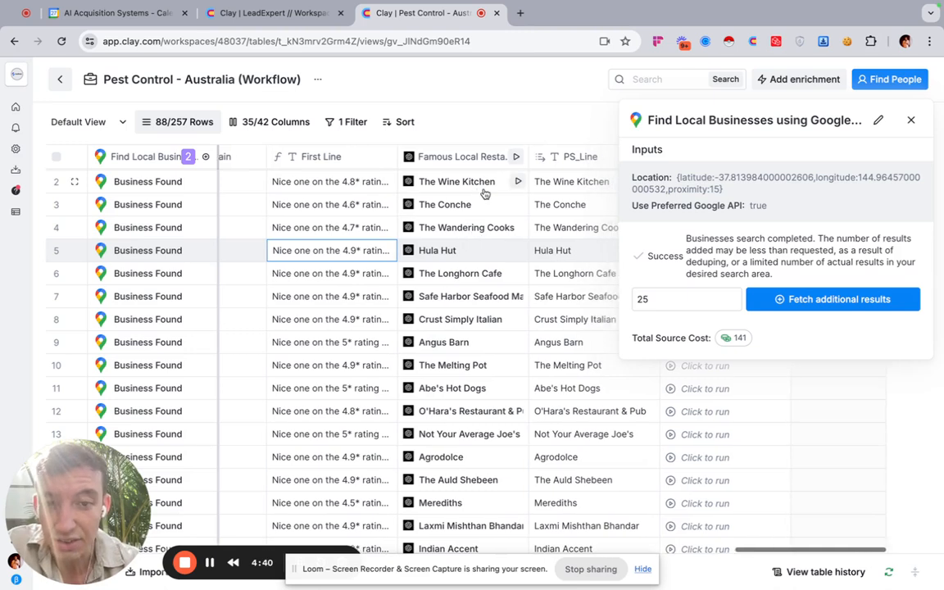
scroll(479, 235, up, 1)
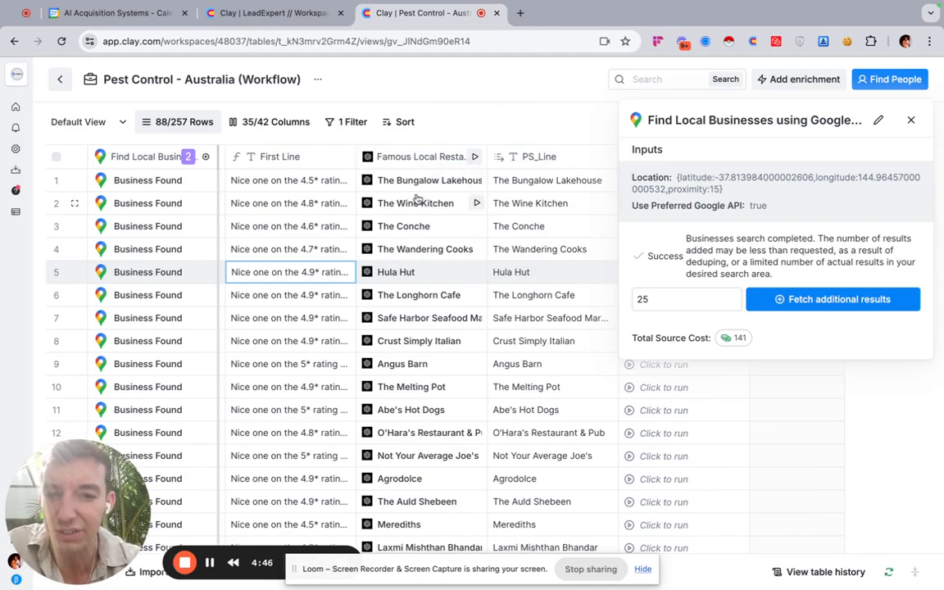
scroll(425, 184, right, 5)
scroll(424, 246, right, 5)
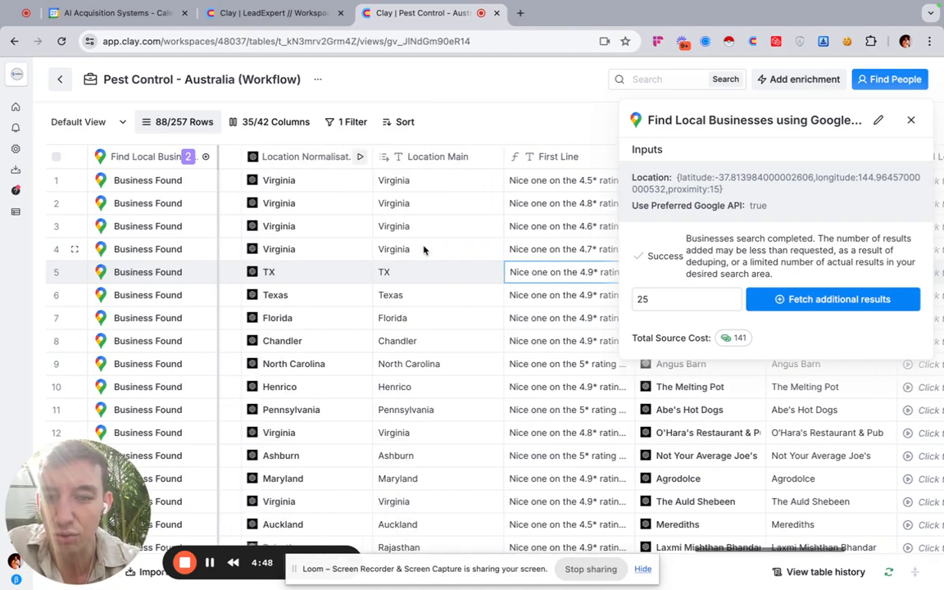
scroll(424, 246, right, 5)
scroll(424, 246, right, 5)
scroll(424, 249, right, 5)
scroll(423, 250, right, 5)
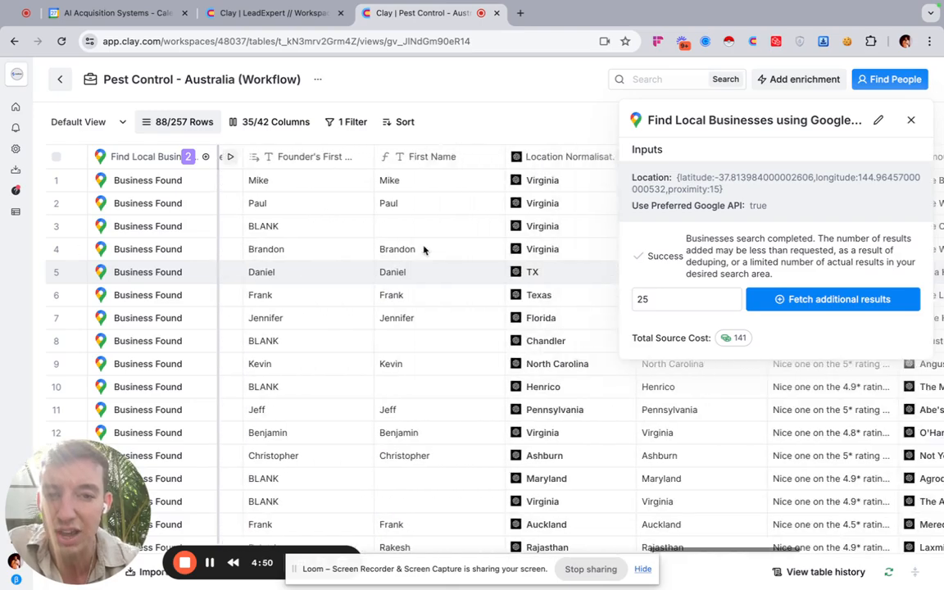
scroll(424, 249, right, 5)
scroll(424, 249, right, 5)
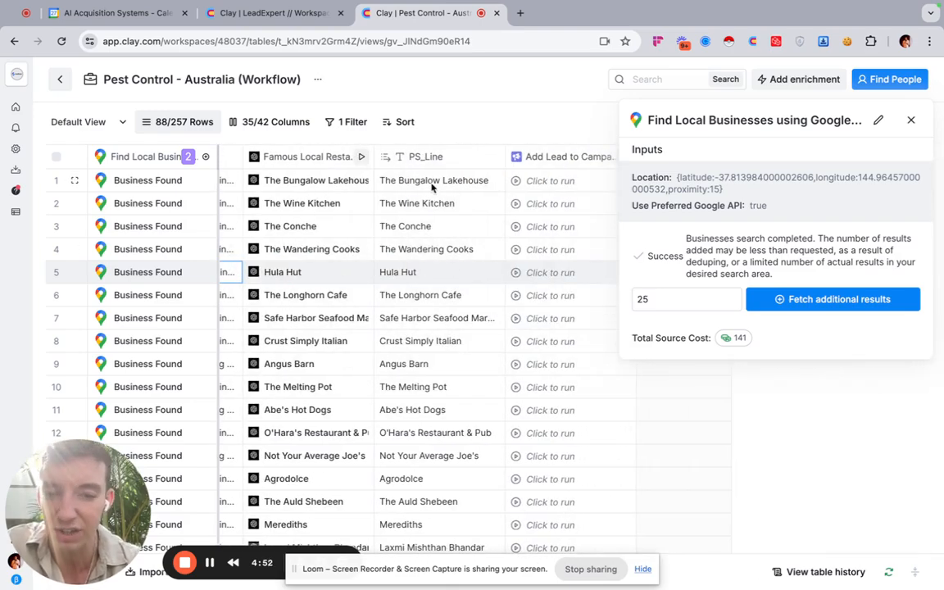
Review PS lines for The Bungalow Lakehouse, The Wine Kitchen, The Conche and The Wandering Cooks
double_click(406, 180)
click(440, 204)
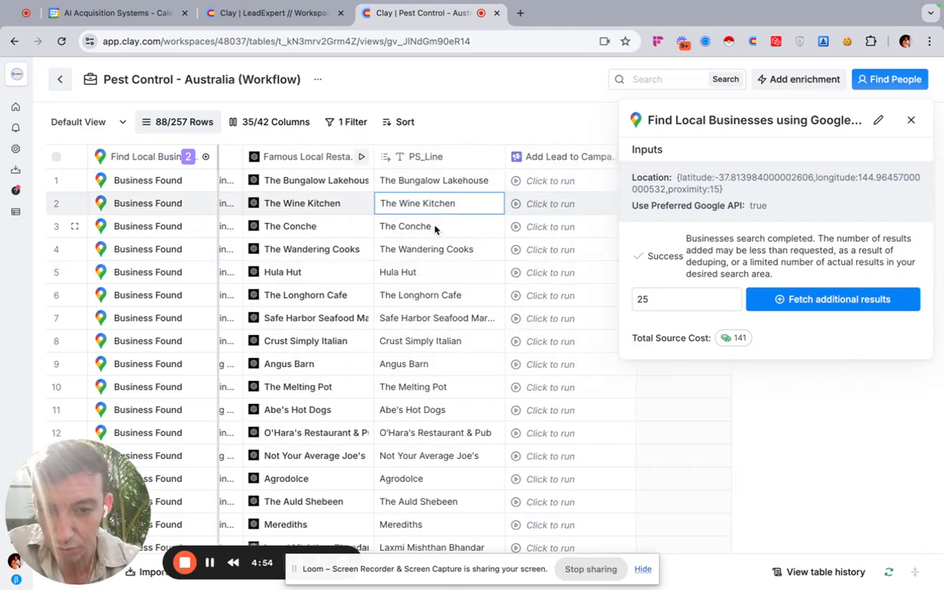
click(435, 228)
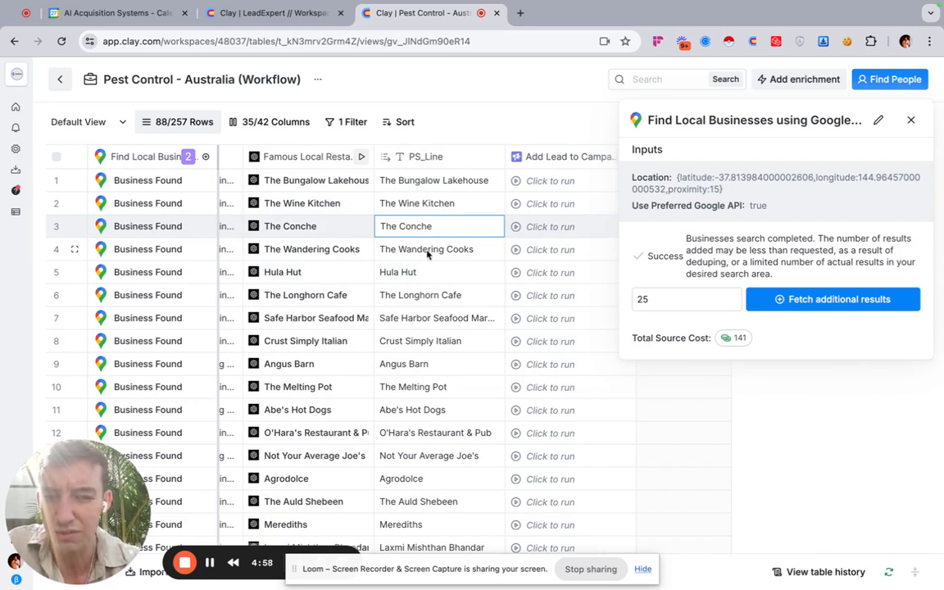
click(427, 251)
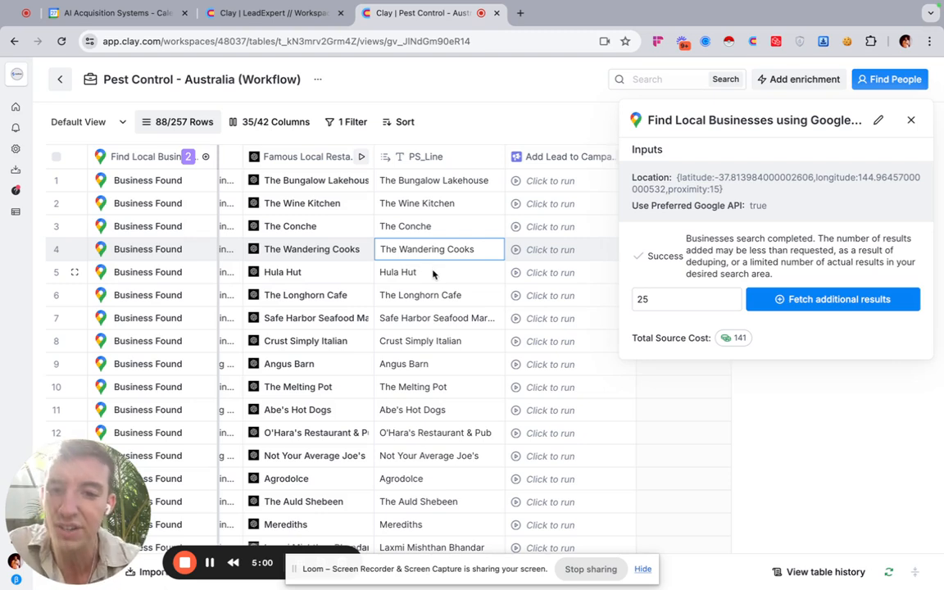
scroll(433, 273, right, 1)
click(421, 180)
double_click(404, 204)
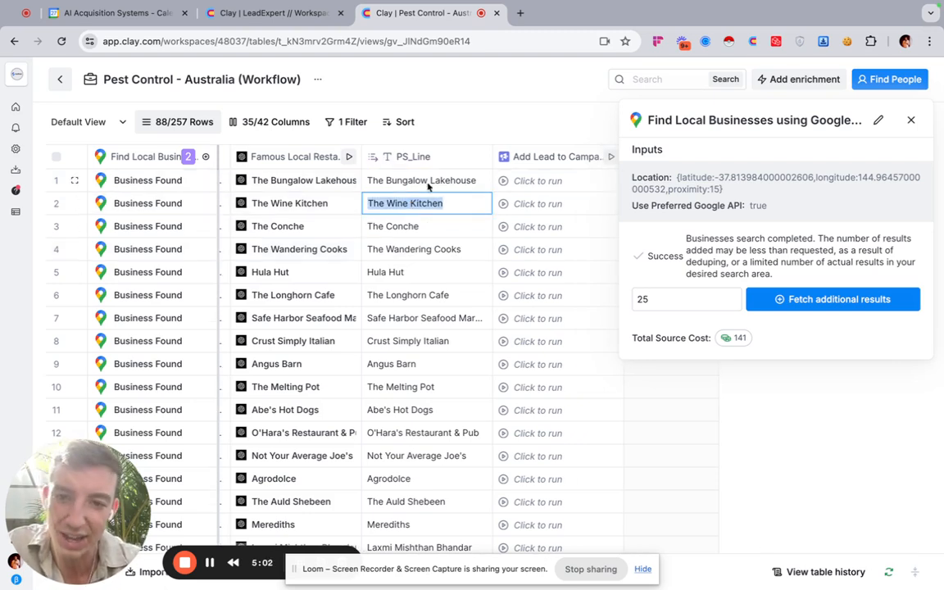
scroll(420, 205, right, 2)
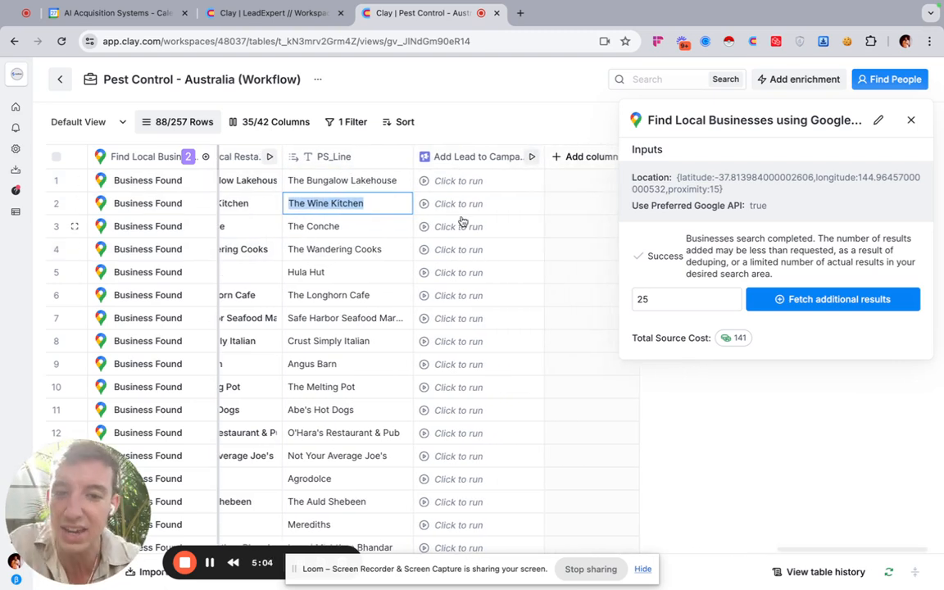
scroll(442, 188, left, 1)
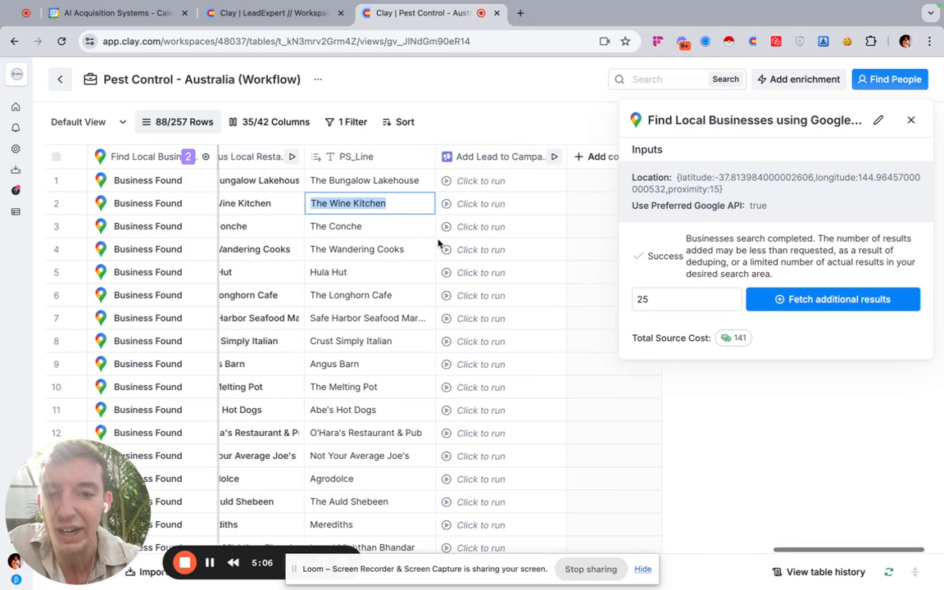
scroll(443, 205, left, 2)
scroll(443, 205, right, 2)
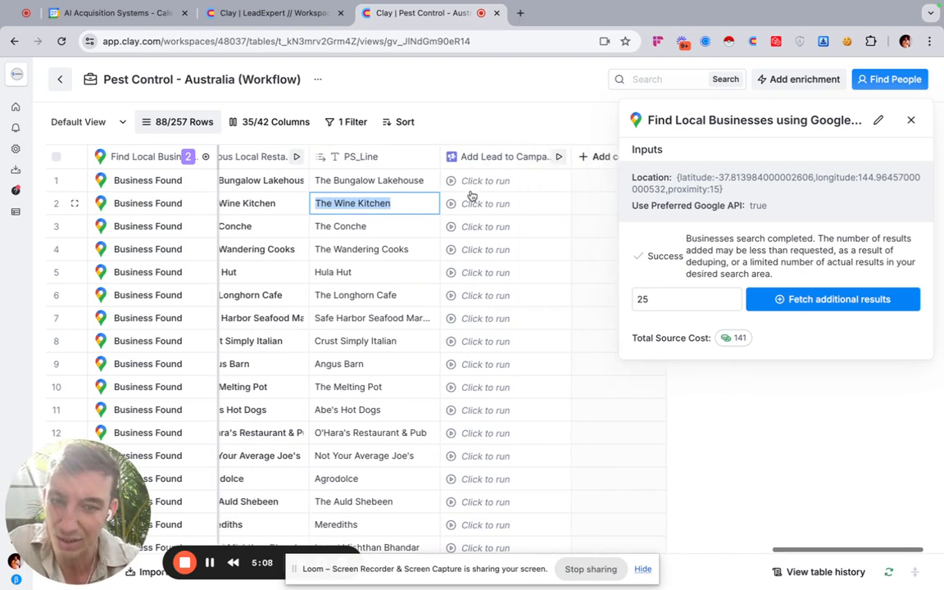
scroll(475, 338, right, 5)
scroll(475, 338, right, 5)
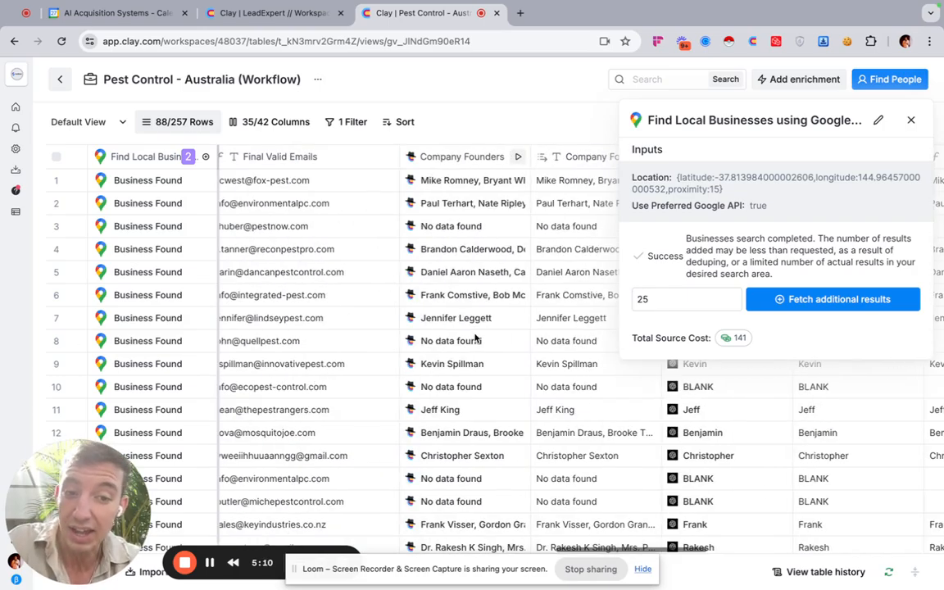
scroll(475, 338, right, 5)
scroll(475, 337, right, 5)
scroll(475, 338, left, 5)
scroll(475, 338, left, 5)
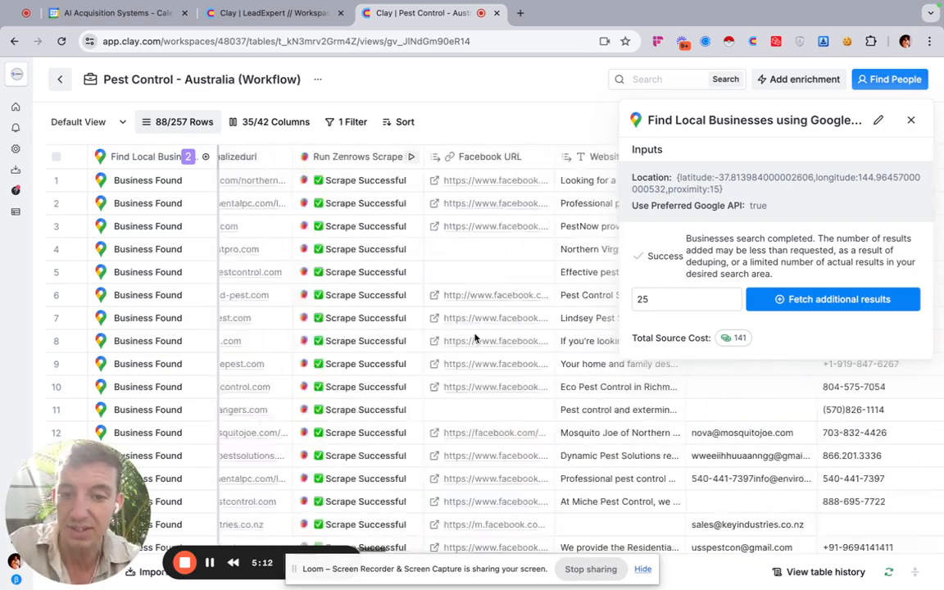
scroll(476, 338, left, 5)
Start a new Google Maps business search located at Sydney, New South Wales with a wider radius
click(189, 155)
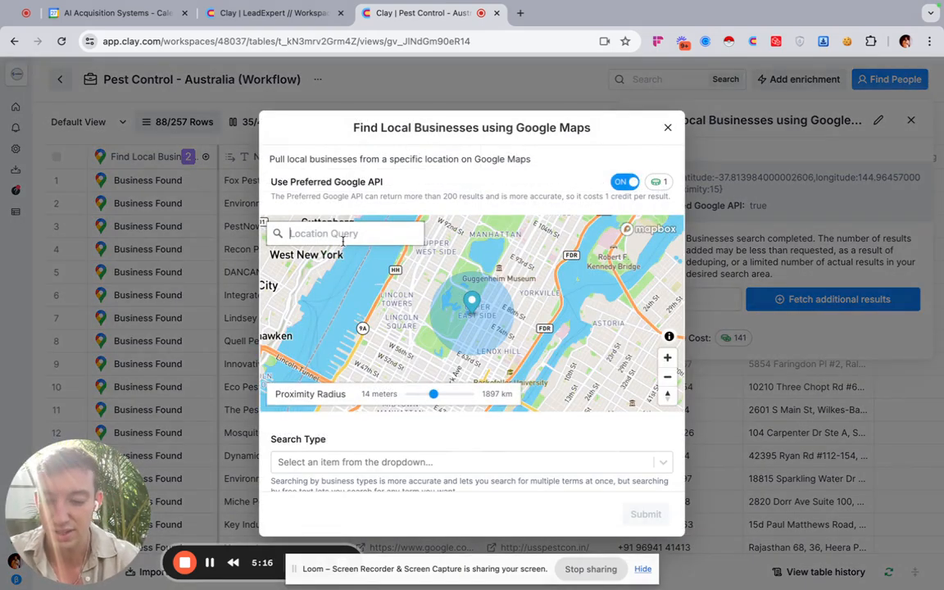
text(sydeny)
key(BackSpace)
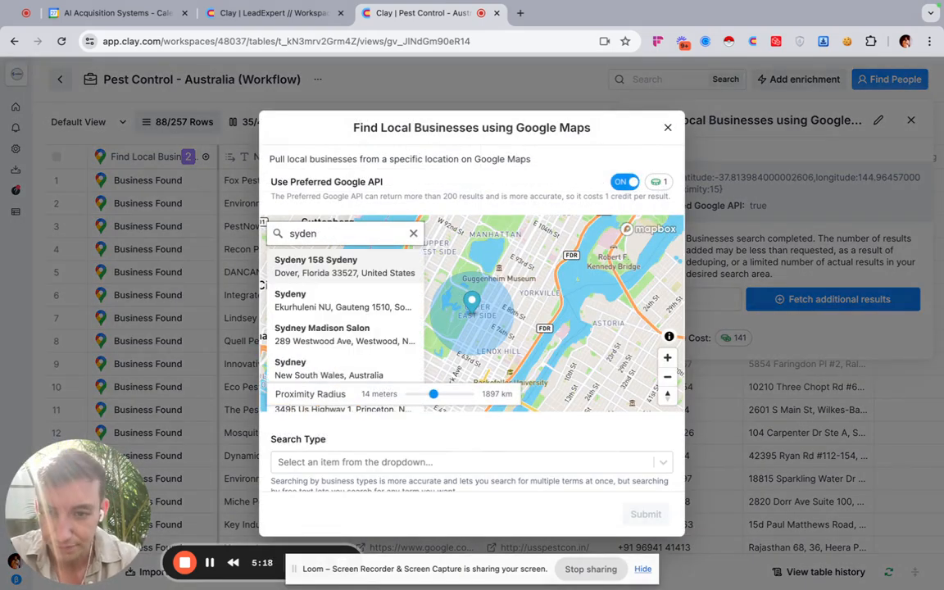
key(BackSpace)
key(BackSpace)
text(ney, austra)
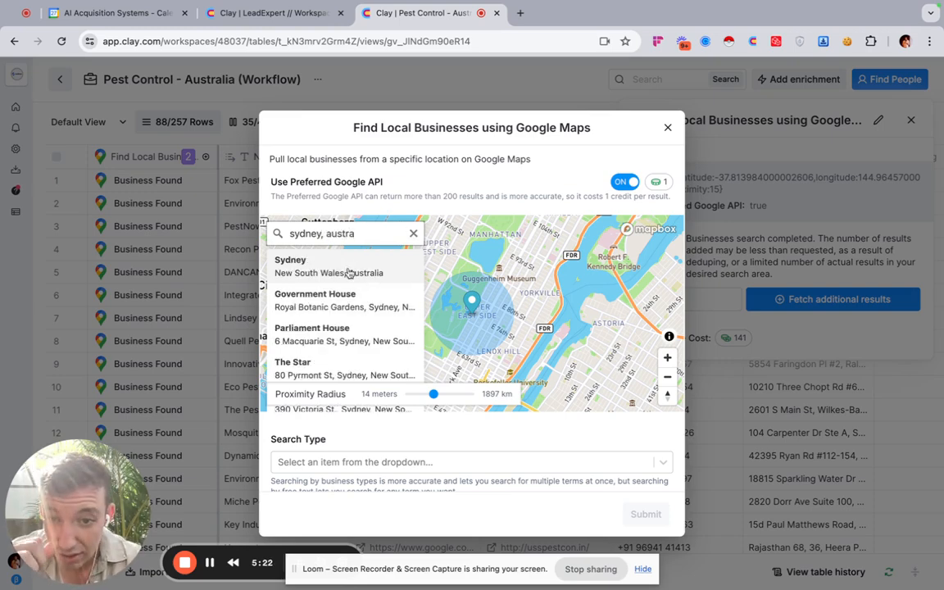
click(328, 334)
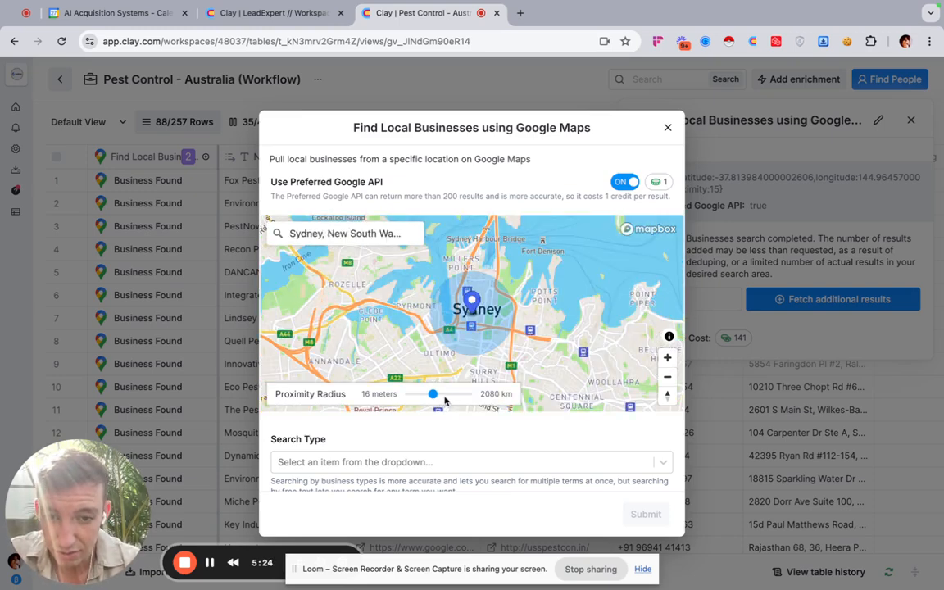
mouse_move(434, 394)
mouse_down()
mouse_move(449, 395)
mouse_move(438, 395)
mouse_up()
click(667, 376)
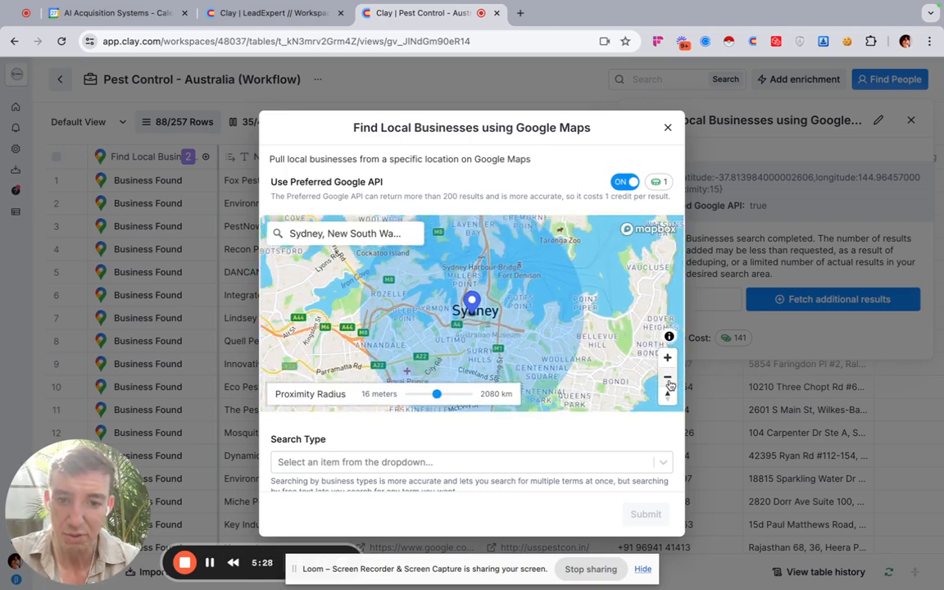
scroll(336, 456, down, 1)
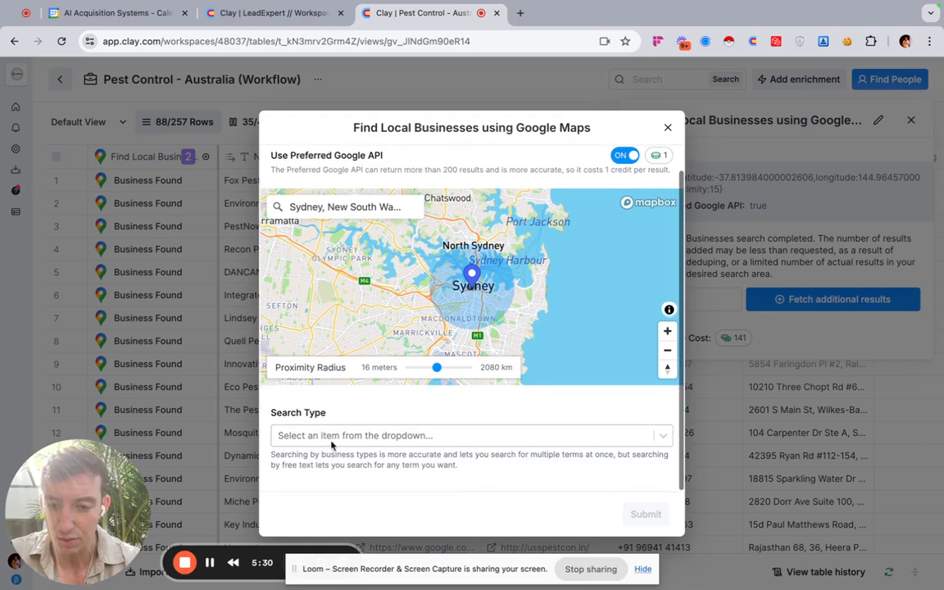
Set Search Type to Free text, enter 'Pest Control' and submit the search
click(337, 436)
click(299, 491)
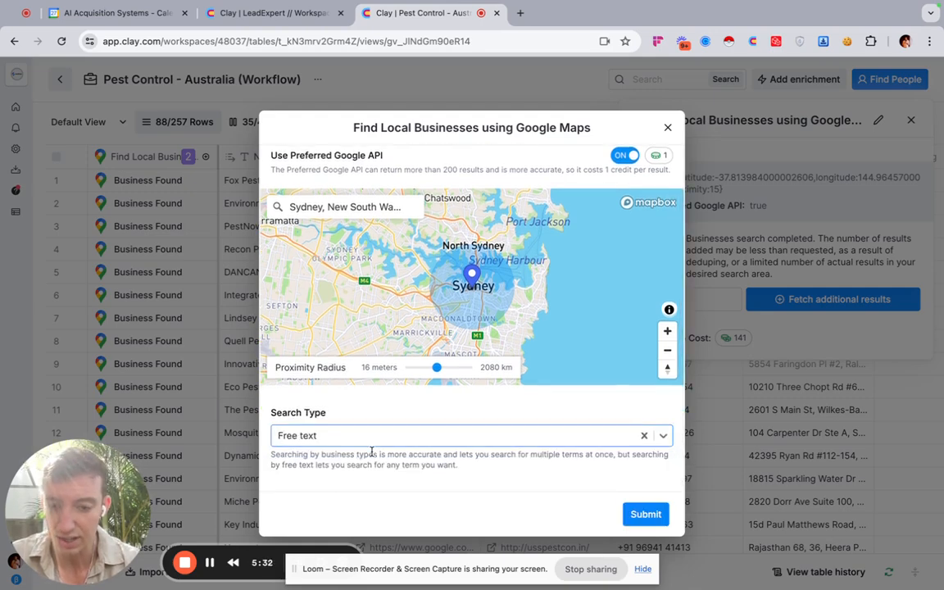
scroll(338, 444, down, 3)
click(369, 374)
text(Pest Control)
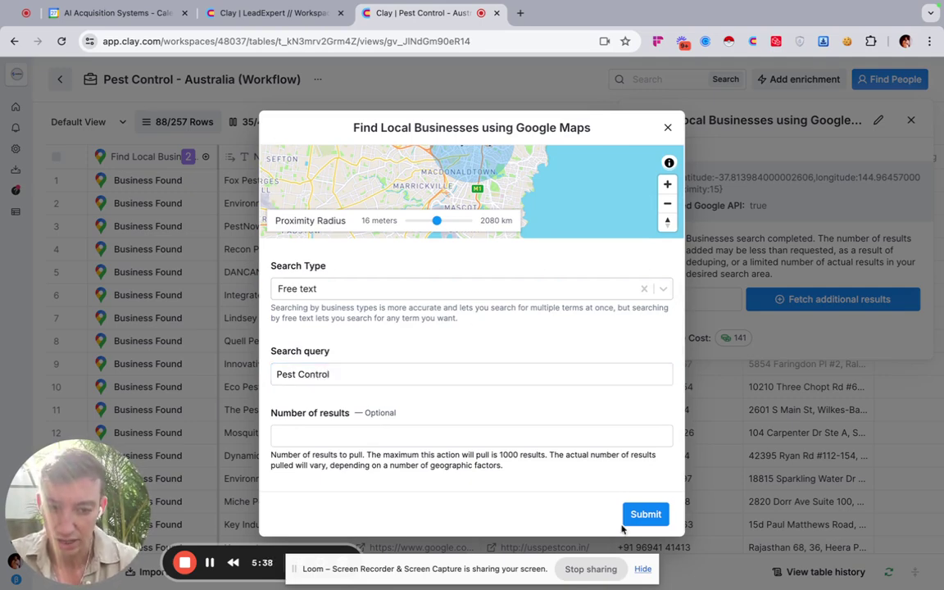
click(646, 514)
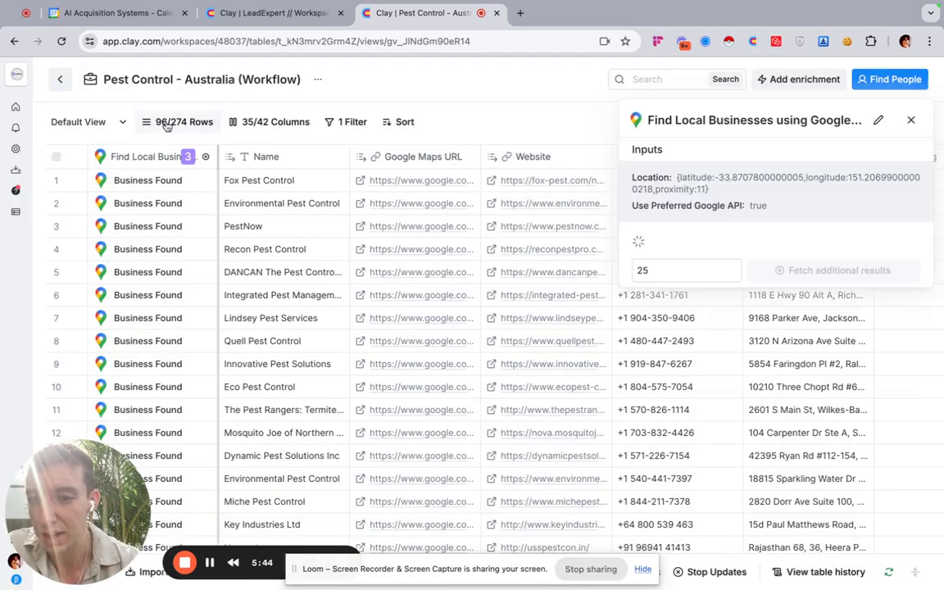
Confirm the 'Final Valid Emails is not empty' filter is active as Sydney rows arrive
click(344, 121)
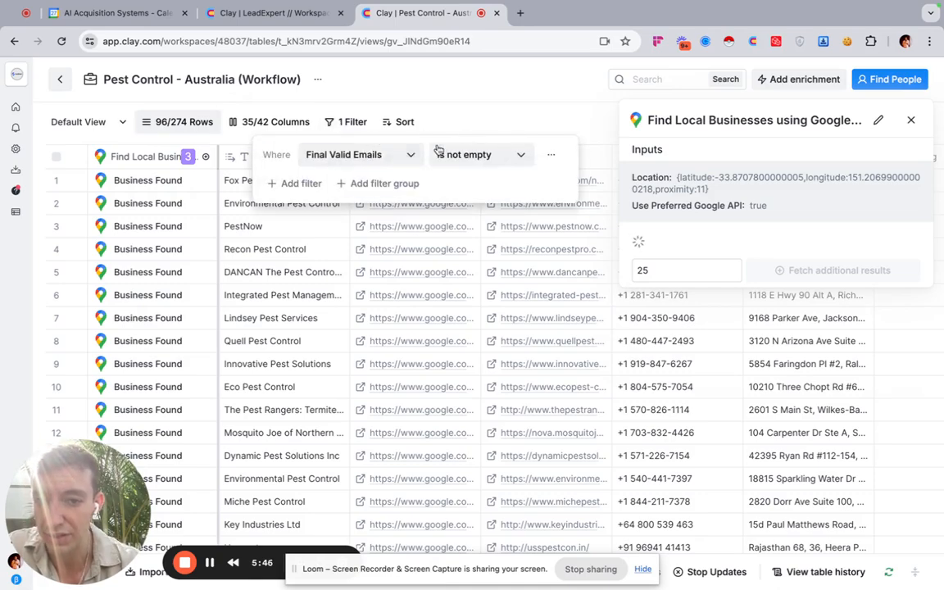
click(469, 314)
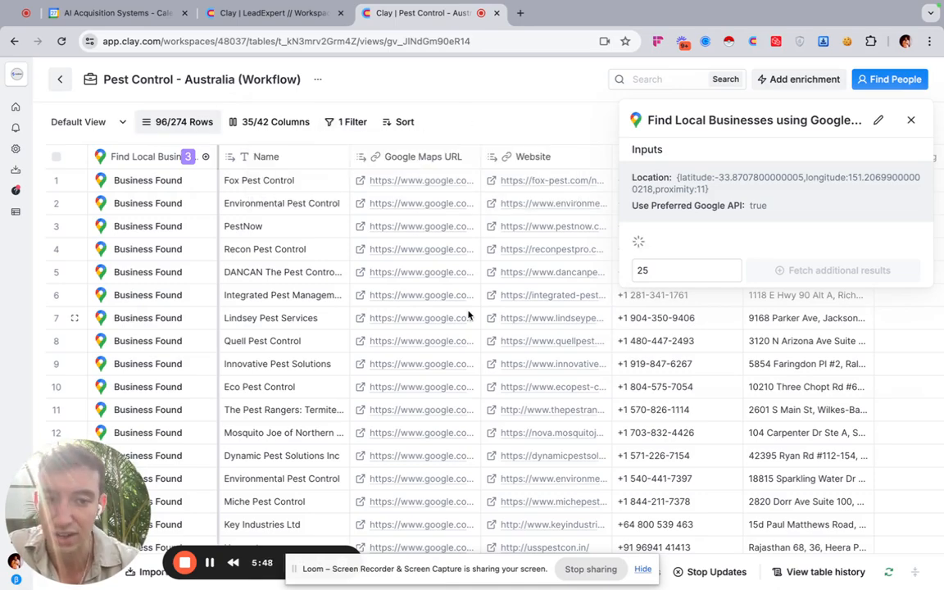
scroll(470, 314, right, 10)
scroll(470, 314, left, 10)
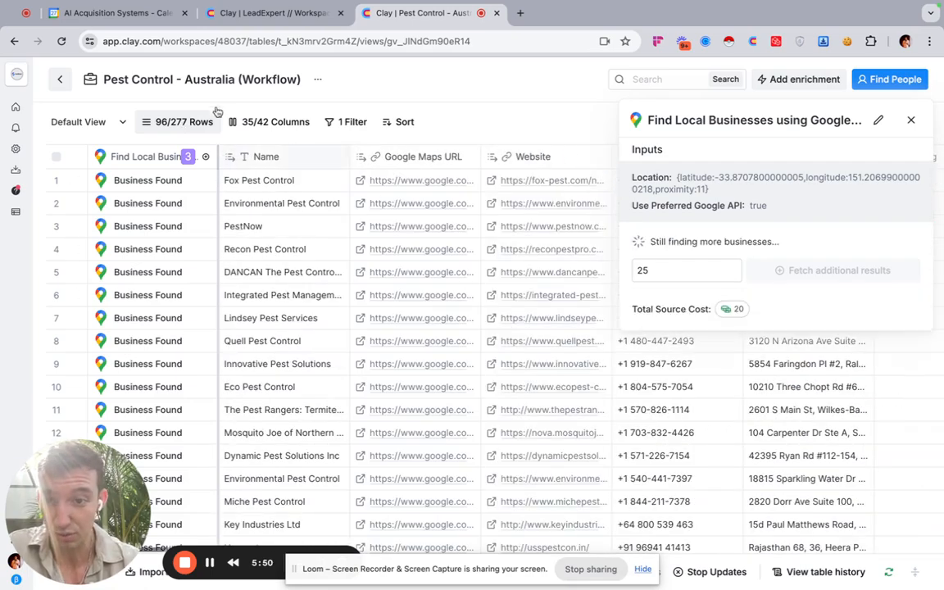
scroll(454, 285, down, 10)
scroll(454, 284, down, 10)
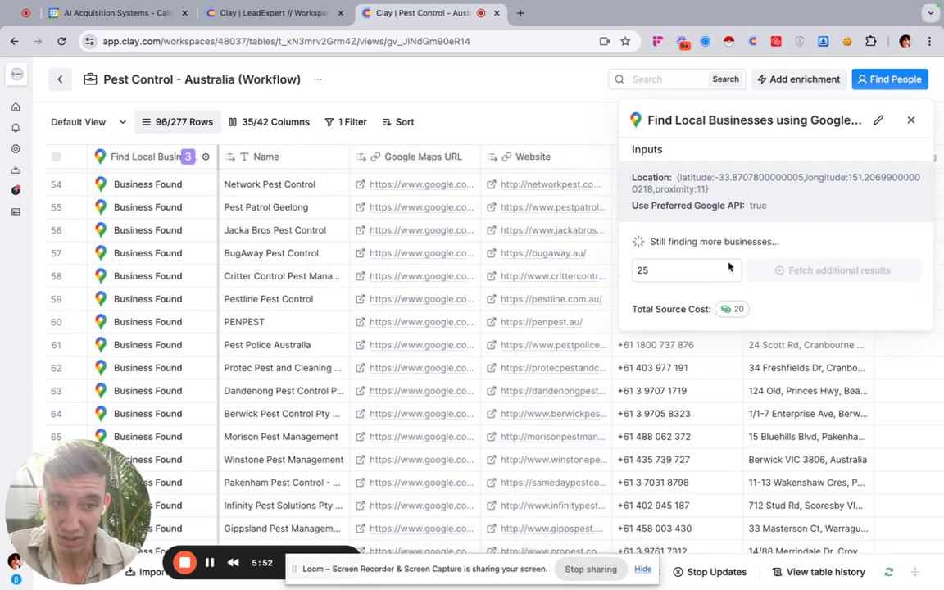
scroll(443, 285, down, 10)
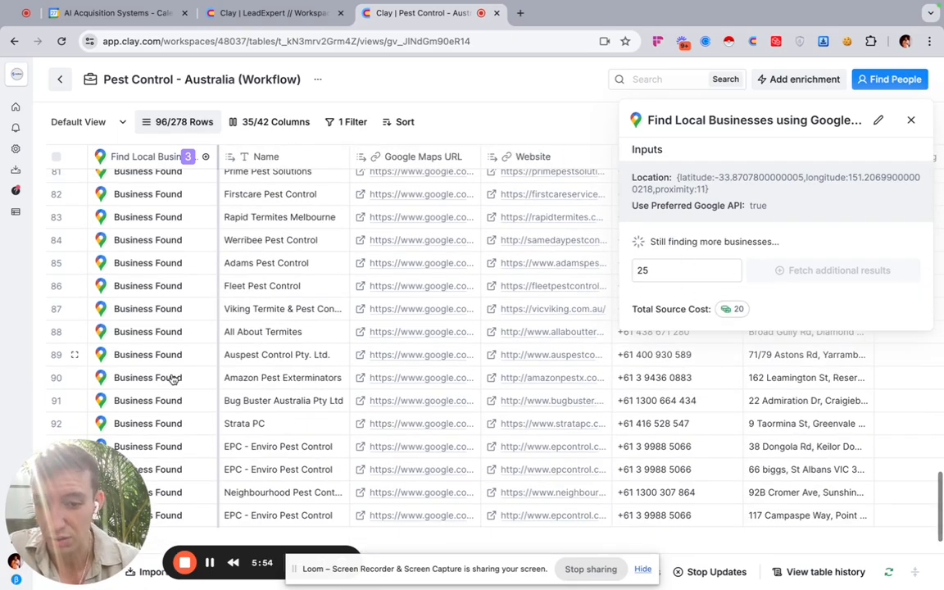
scroll(470, 327, right, 10)
scroll(492, 353, right, 10)
scroll(536, 373, right, 5)
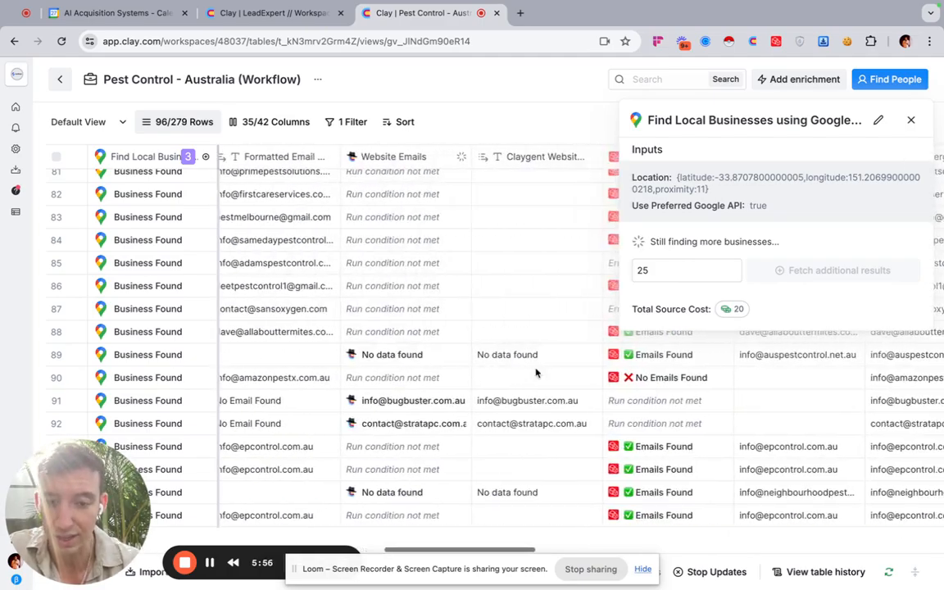
scroll(537, 372, left, 10)
scroll(537, 373, left, 5)
scroll(537, 373, right, 10)
scroll(536, 373, right, 10)
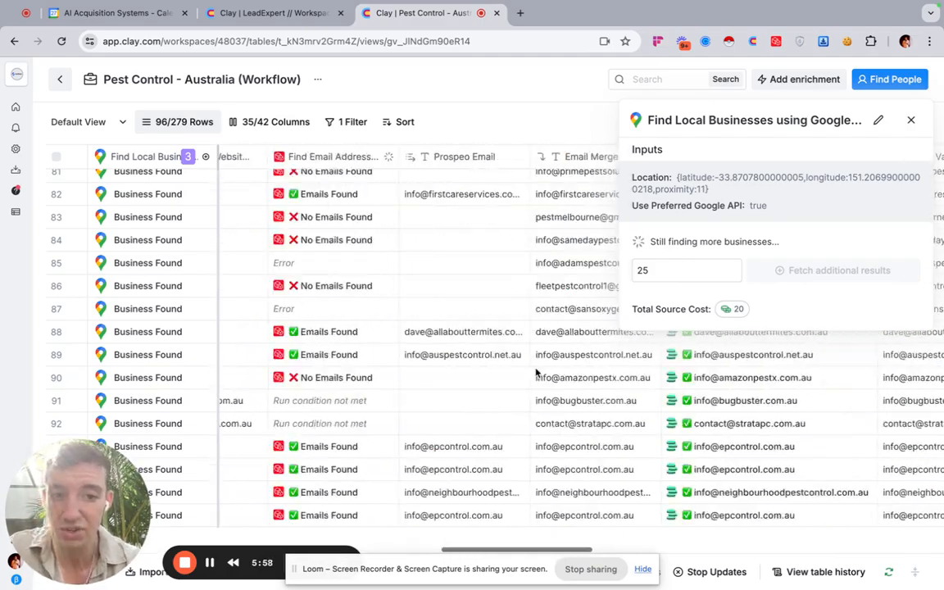
scroll(537, 373, right, 10)
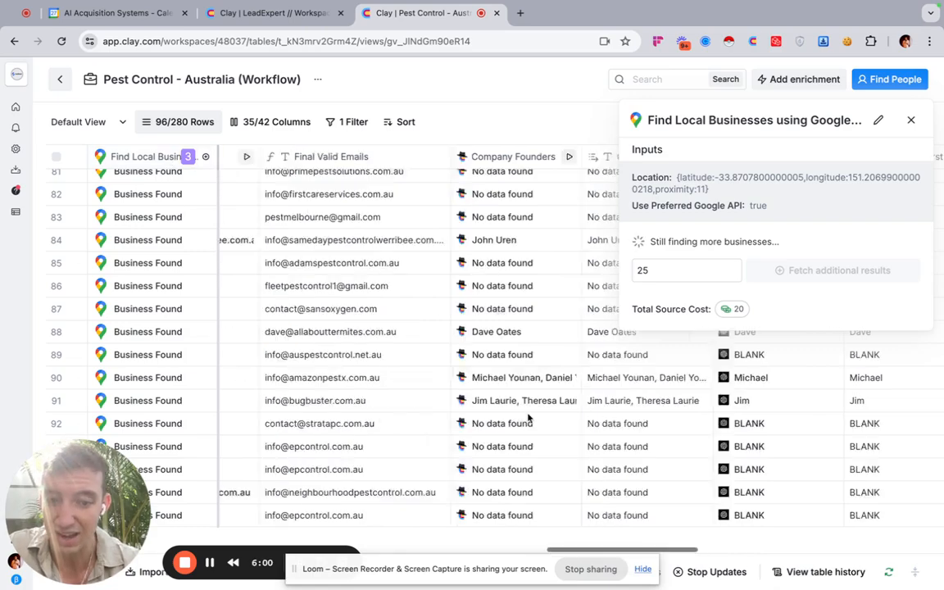
scroll(529, 418, left, 10)
scroll(529, 418, left, 5)
scroll(529, 418, left, 5)
scroll(529, 418, right, 8)
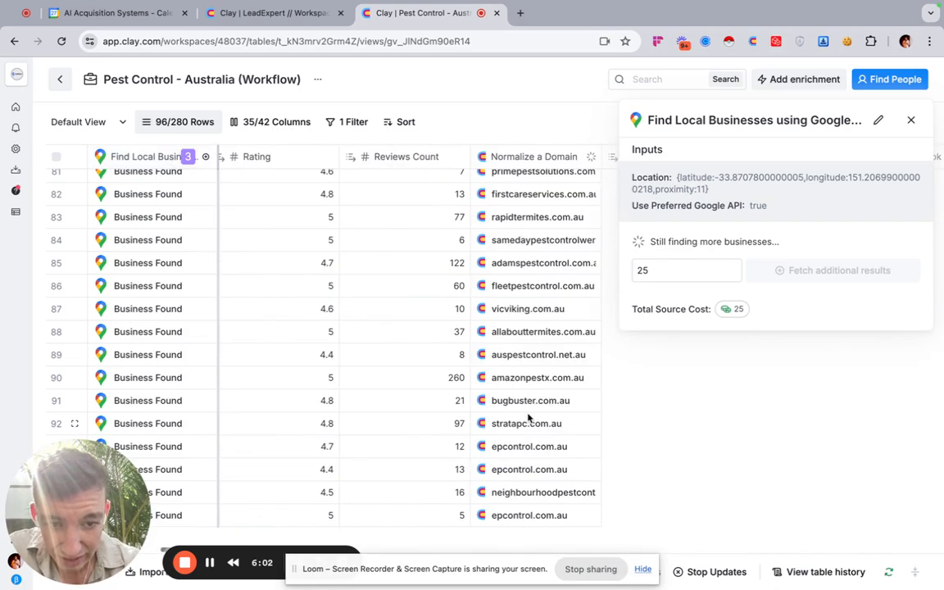
scroll(529, 418, right, 8)
scroll(529, 418, right, 6)
scroll(529, 418, right, 5)
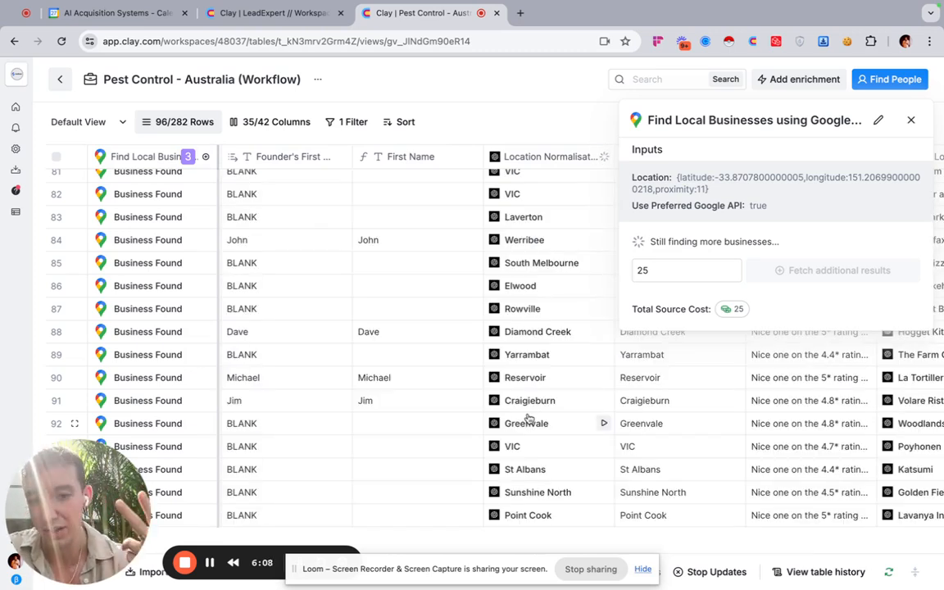
scroll(528, 418, right, 5)
scroll(528, 418, right, 5)
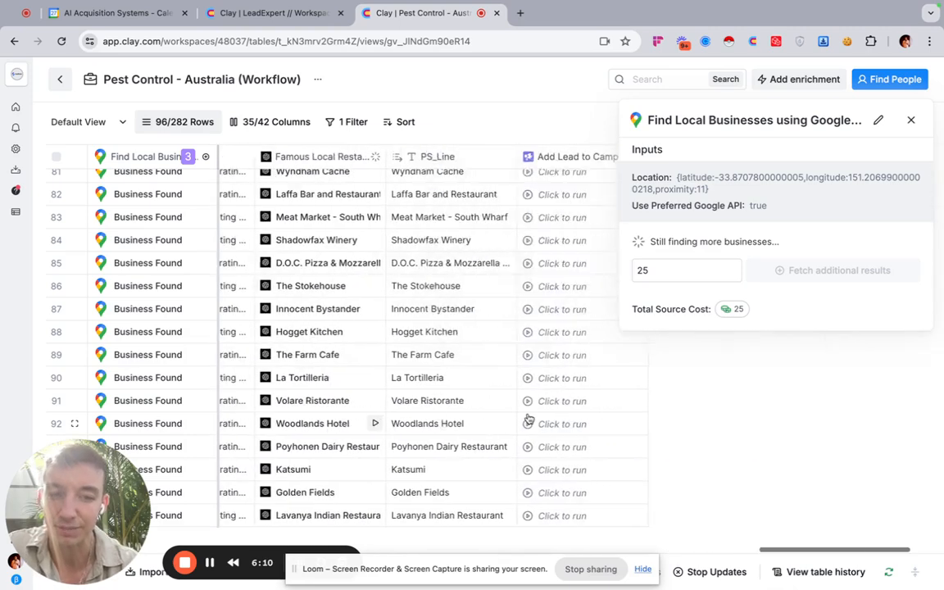
scroll(529, 418, right, 5)
scroll(528, 418, left, 5)
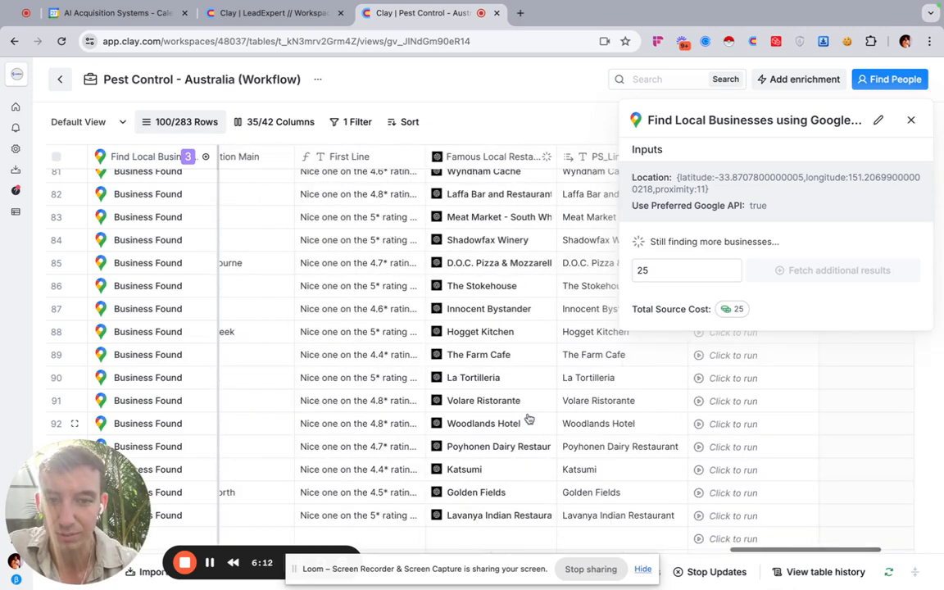
scroll(529, 418, left, 5)
scroll(529, 418, left, 5)
scroll(532, 426, left, 5)
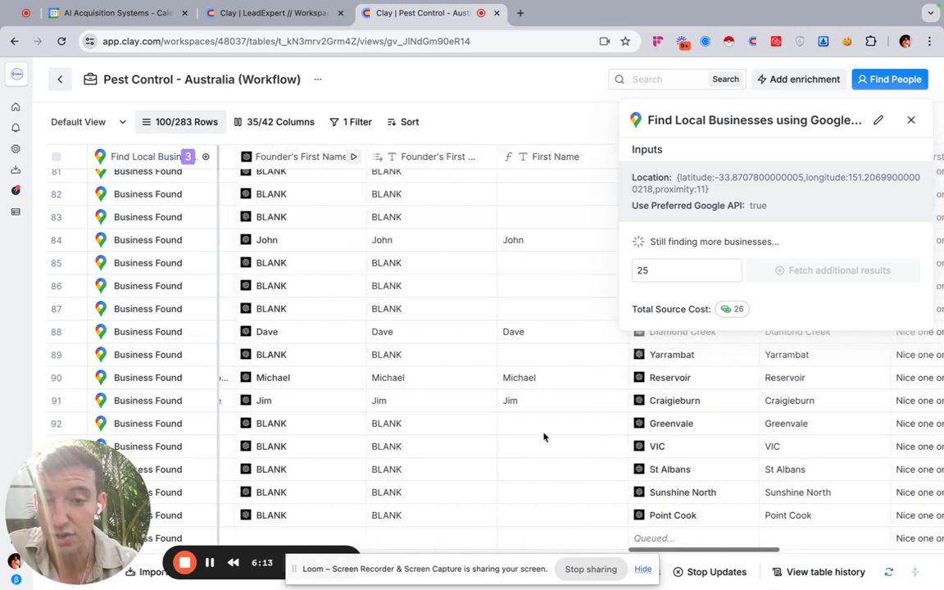
scroll(541, 435, left, 5)
scroll(544, 437, left, 1)
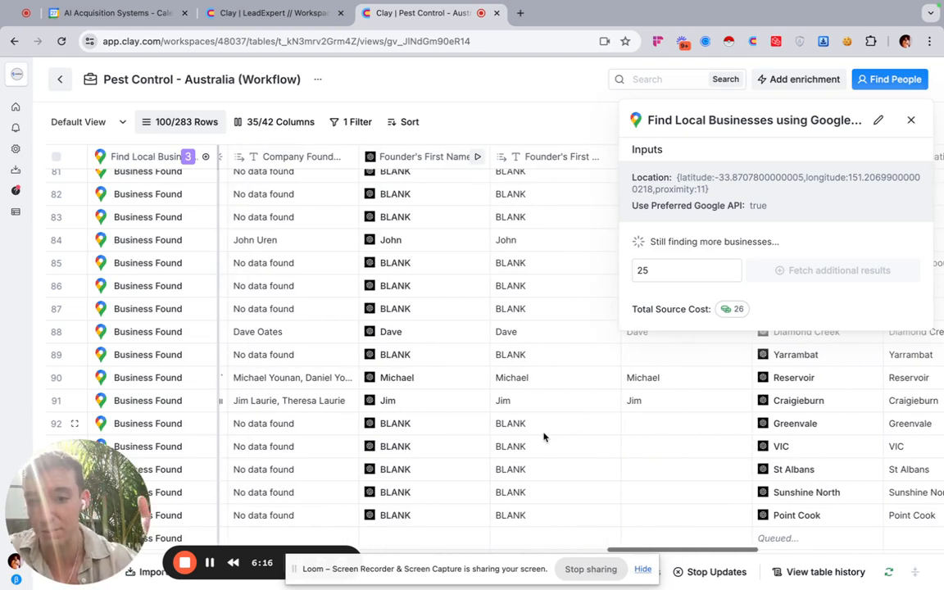